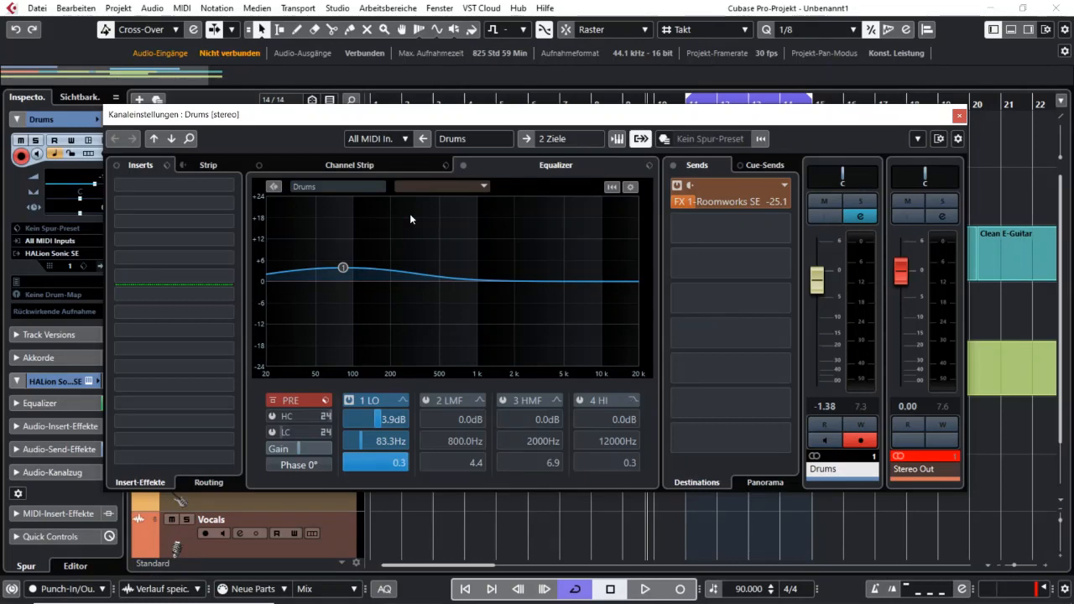
# Step: Close the Drums channel settings and view the HALion Sonic SE instrument from both the Drums track and its Inspector
pyautogui.moveTo(647, 118); pyautogui.dragTo(704, 91)
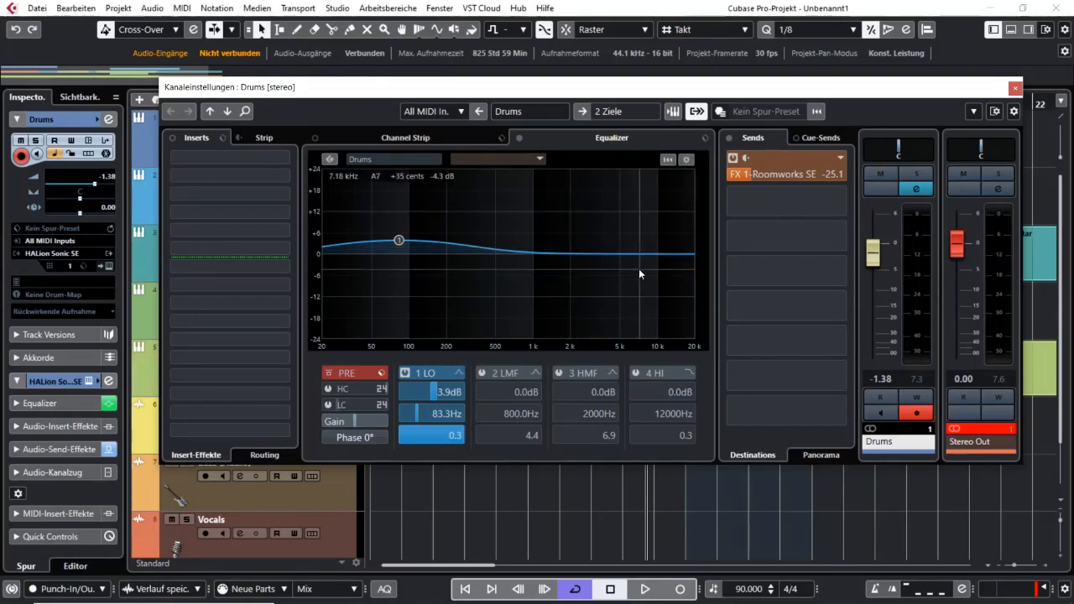
pyautogui.click(1015, 88)
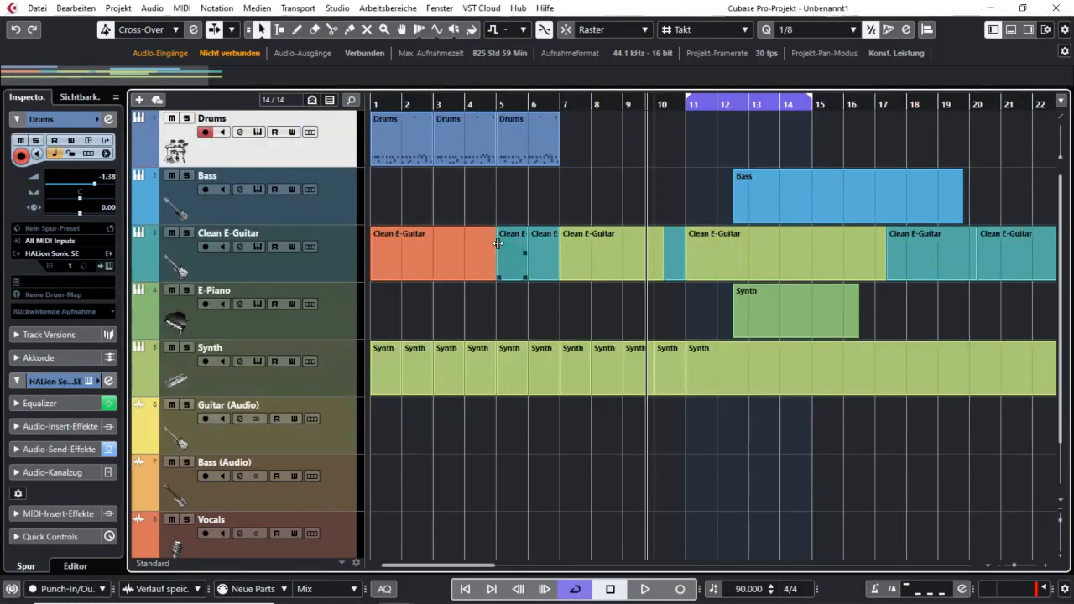
pyautogui.click(258, 133)
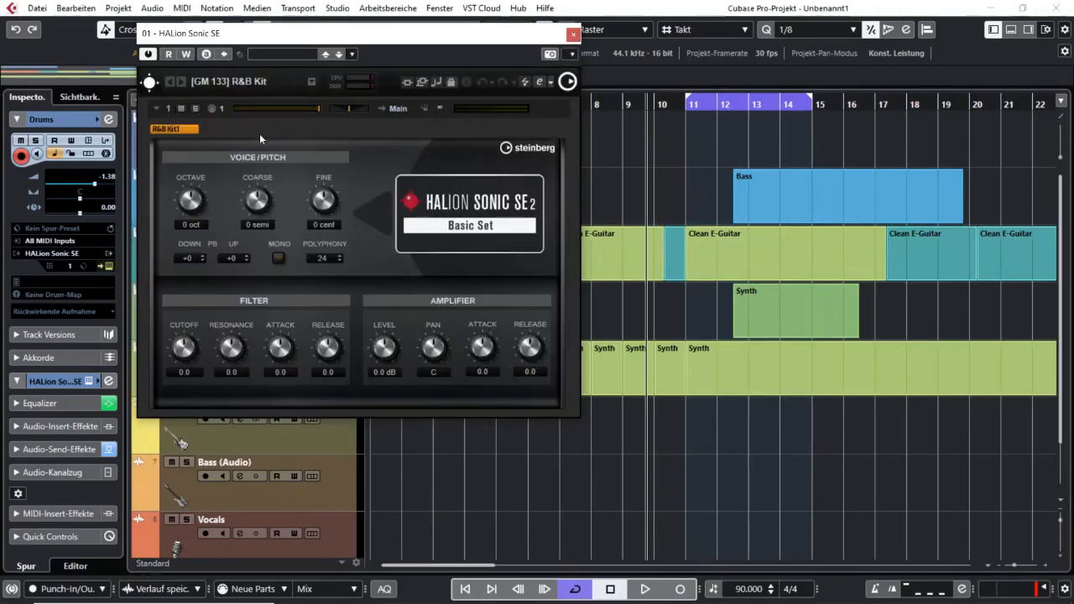
pyautogui.click(572, 35)
pyautogui.click(107, 266)
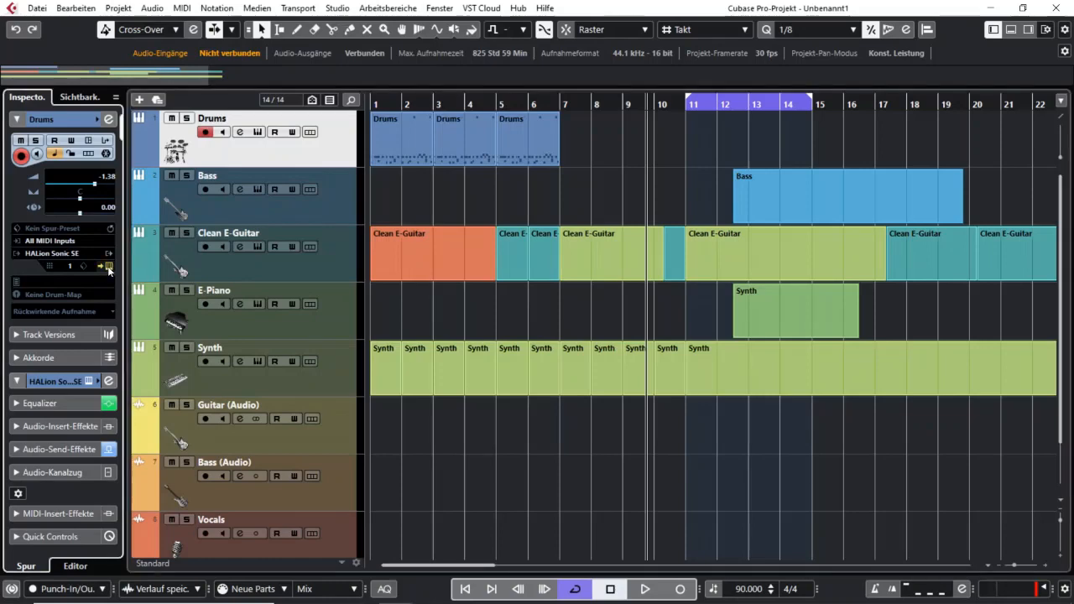
pyautogui.click(573, 35)
# Step: Open the second Drums part in the Key Editor, view its HALion Sonic SE instrument from there, and close both
pyautogui.doubleClick(476, 154)
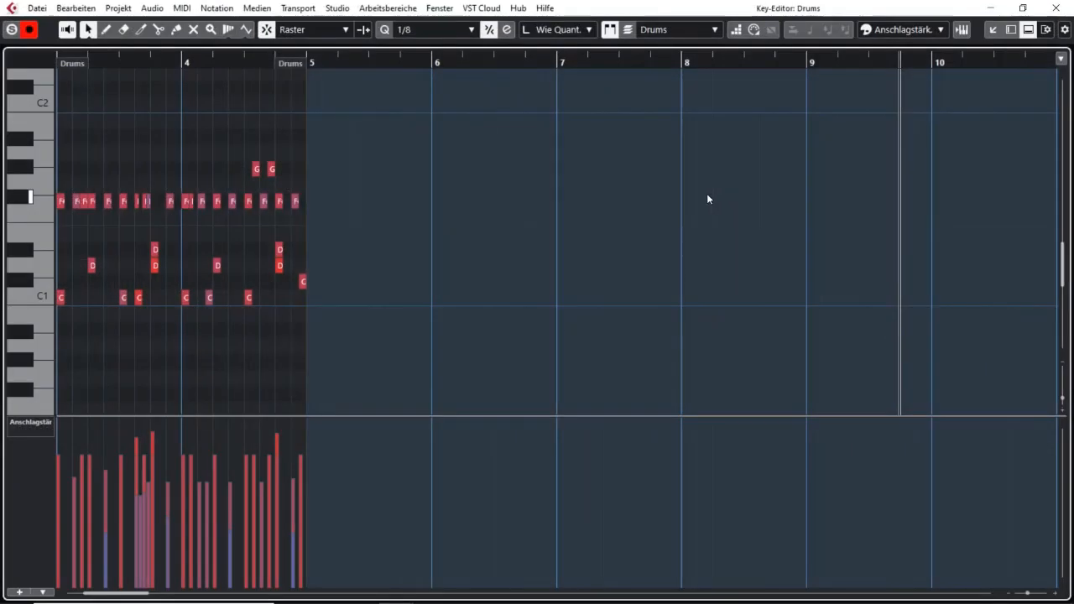
pyautogui.click(962, 29)
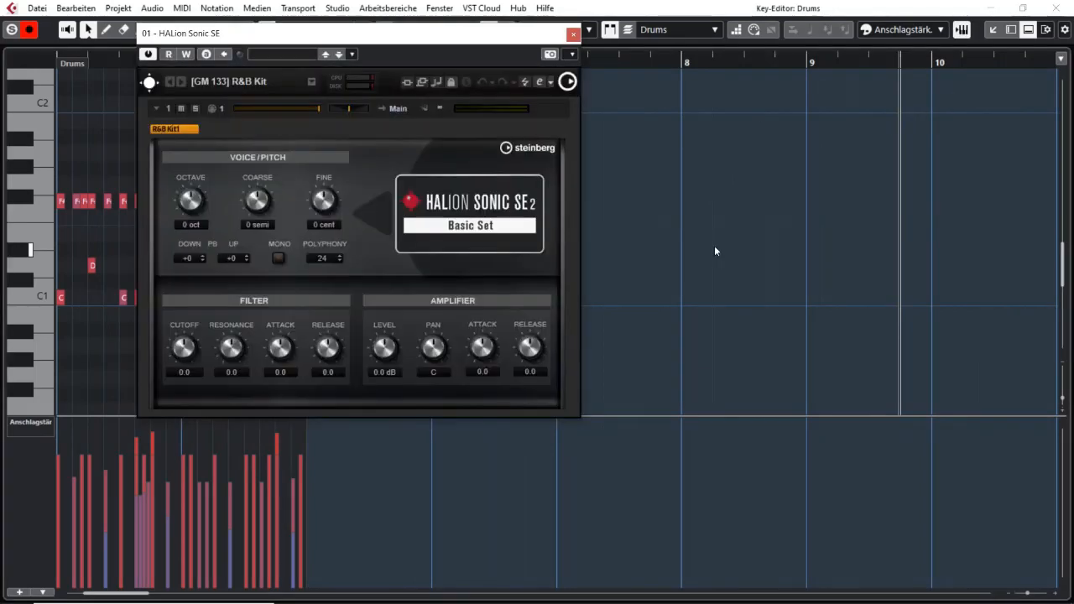
pyautogui.click(572, 36)
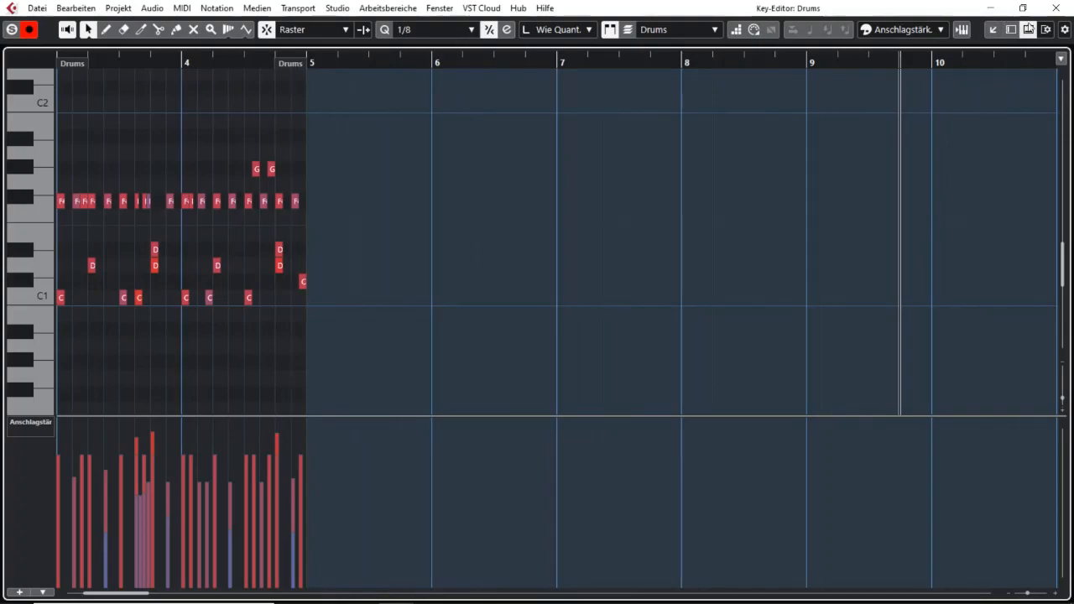
pyautogui.click(1055, 9)
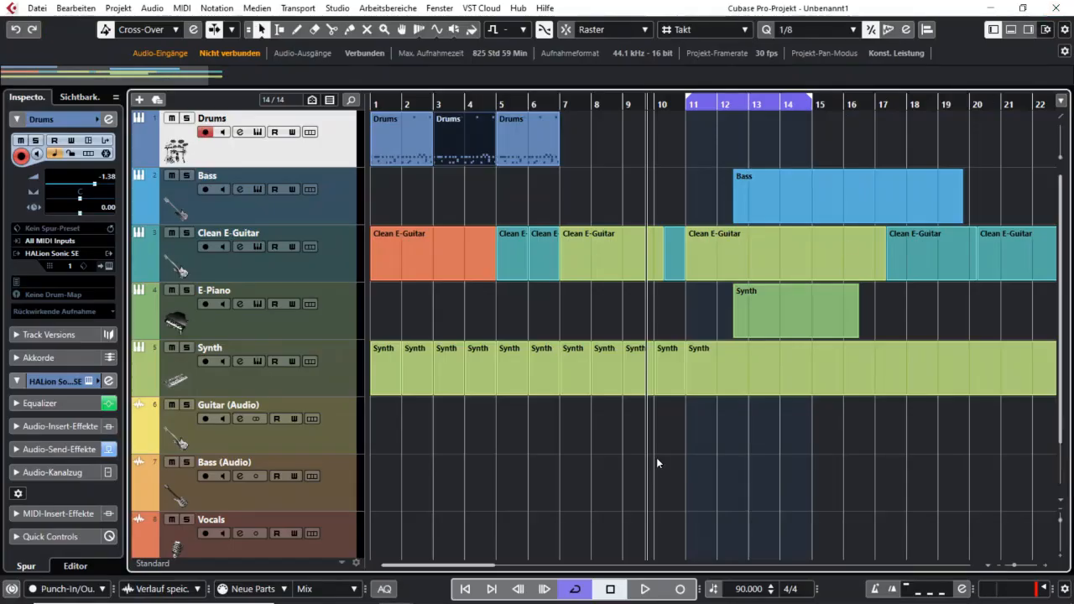
# Step: Reopen the channel settings of the Drums track and reposition the window over the project
pyautogui.click(592, 201)
pyautogui.click(377, 123)
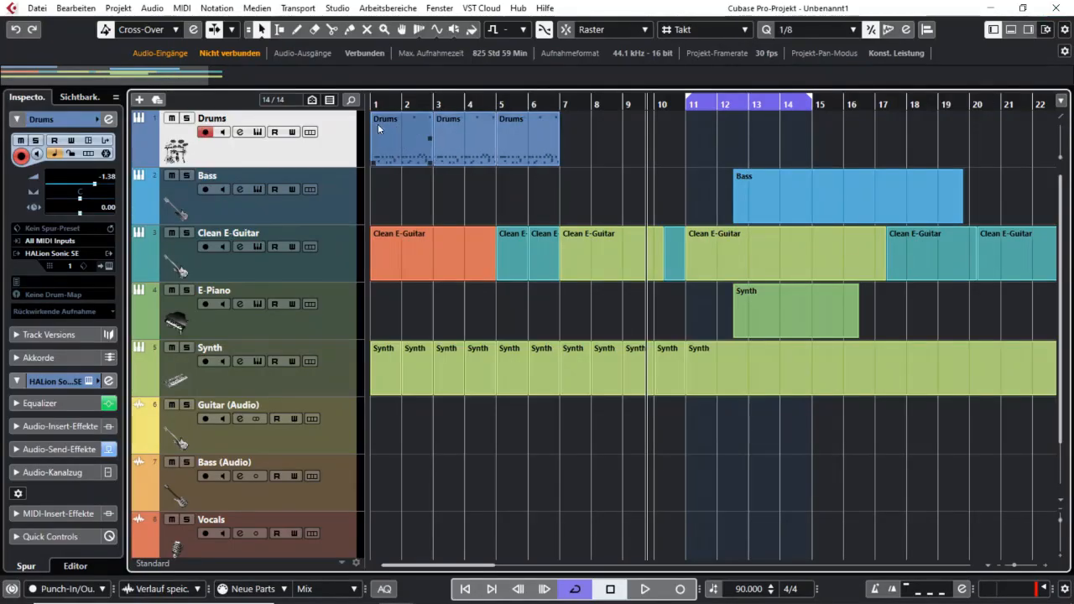
pyautogui.click(239, 131)
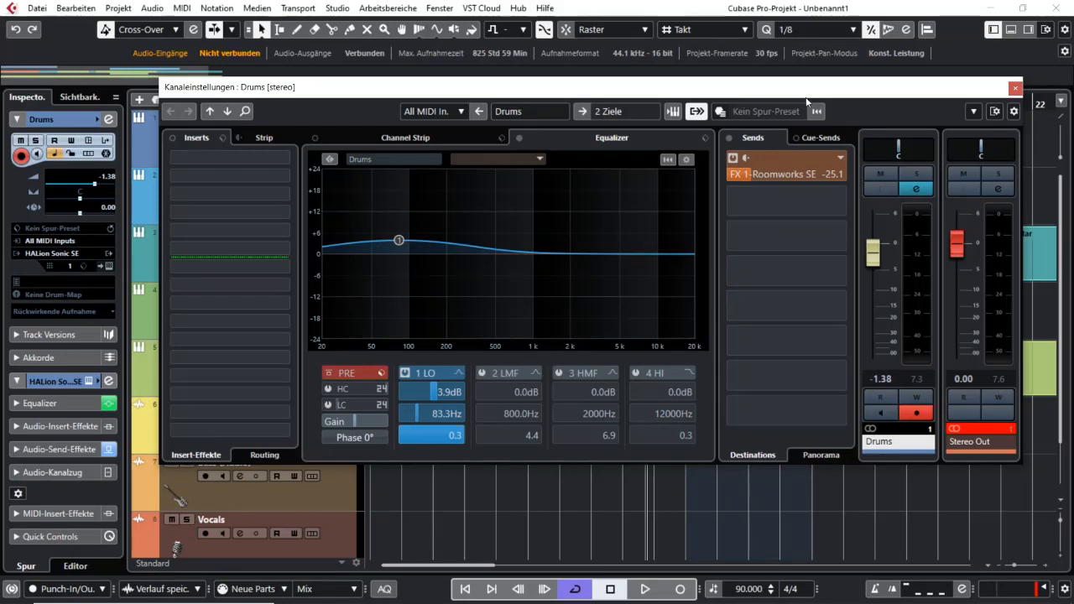
pyautogui.moveTo(811, 94); pyautogui.dragTo(819, 99)
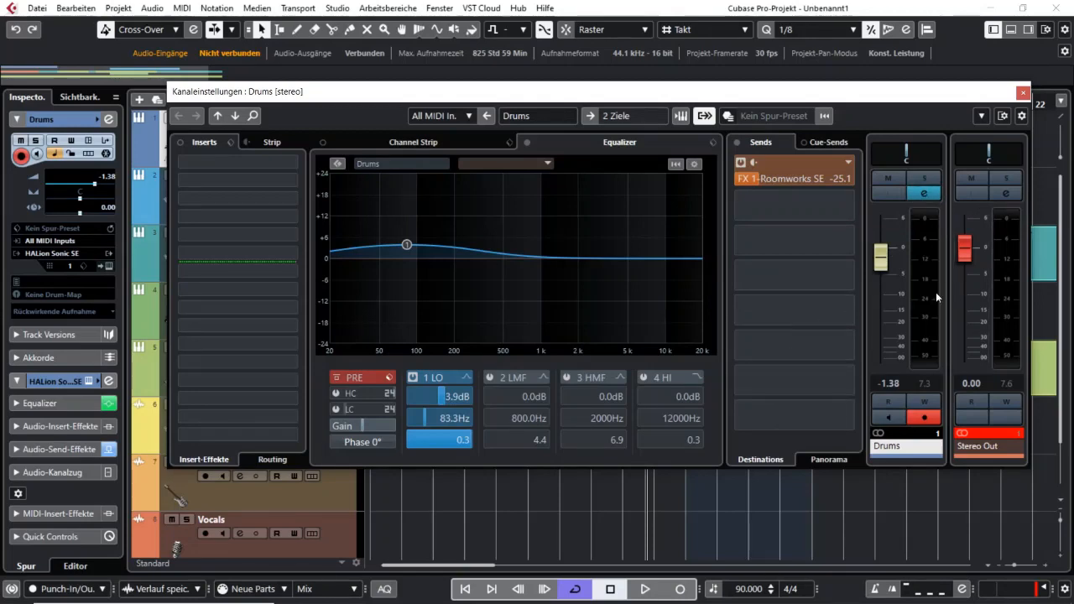
# Step: View the HALion Sonic SE instrument directly from the Drums fader channel in the channel settings and close it again
pyautogui.click(924, 194)
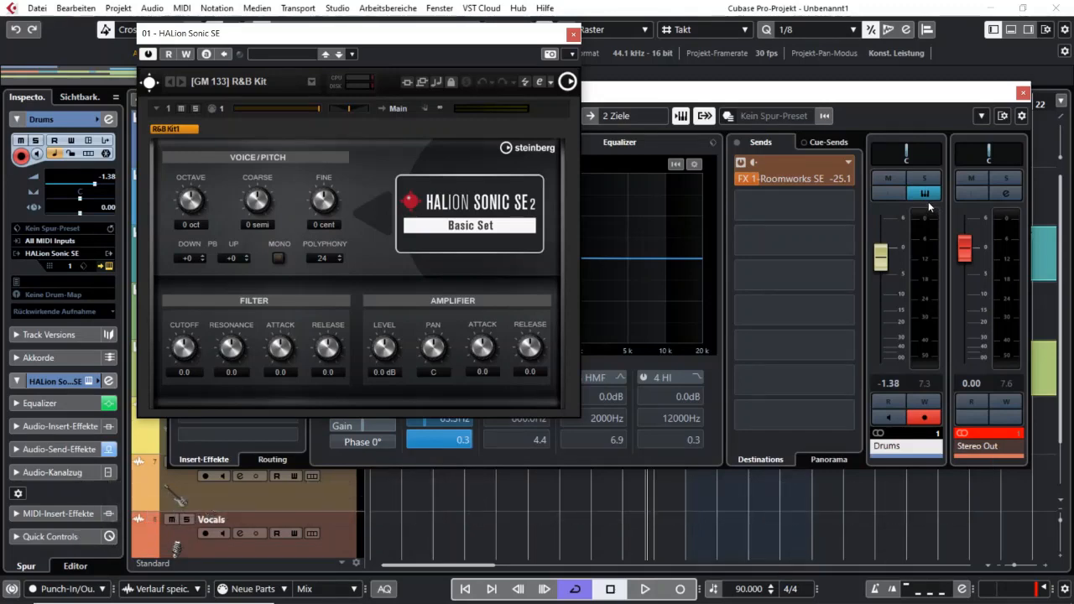
pyautogui.click(573, 33)
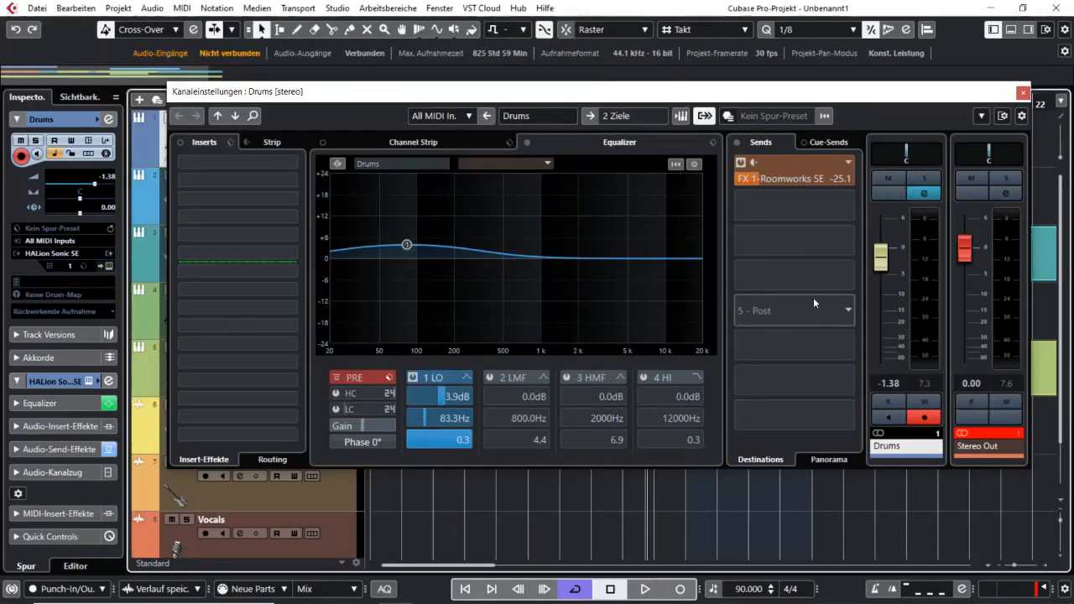
pyautogui.click(925, 194)
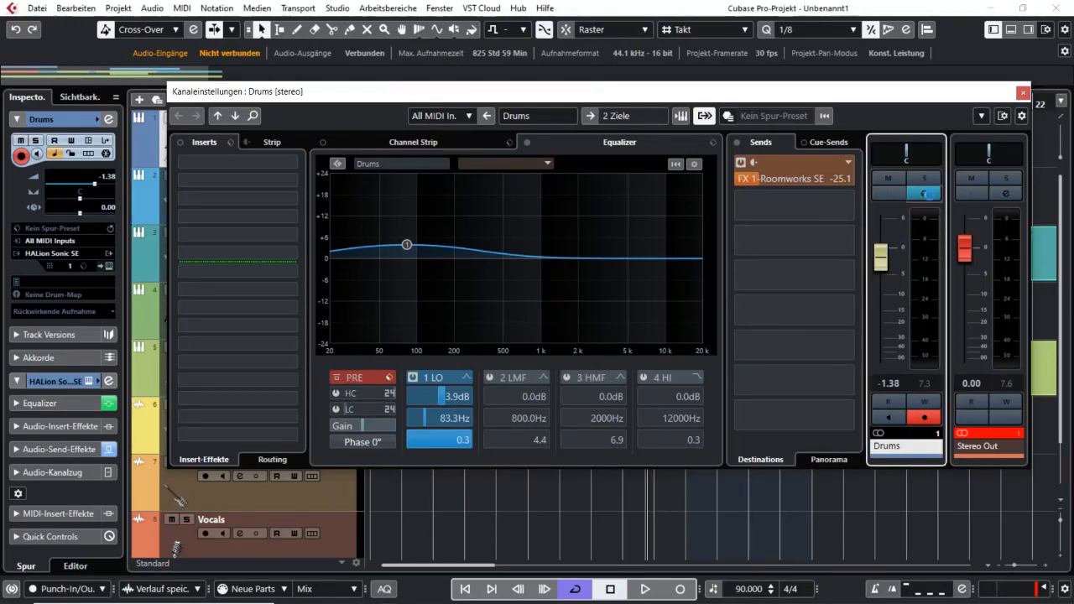
pyautogui.click(573, 34)
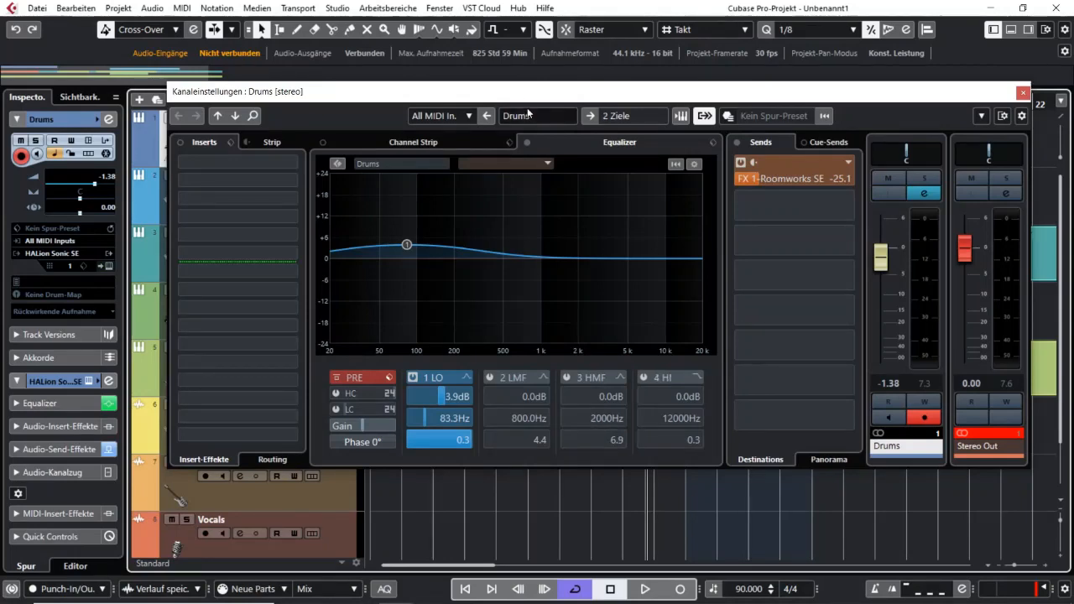
# Step: Move the Drums equalizer's 1 LO band up to about 206 Hz and back down to about 47 Hz at -1.4 dB
pyautogui.moveTo(527, 97); pyautogui.dragTo(530, 78)
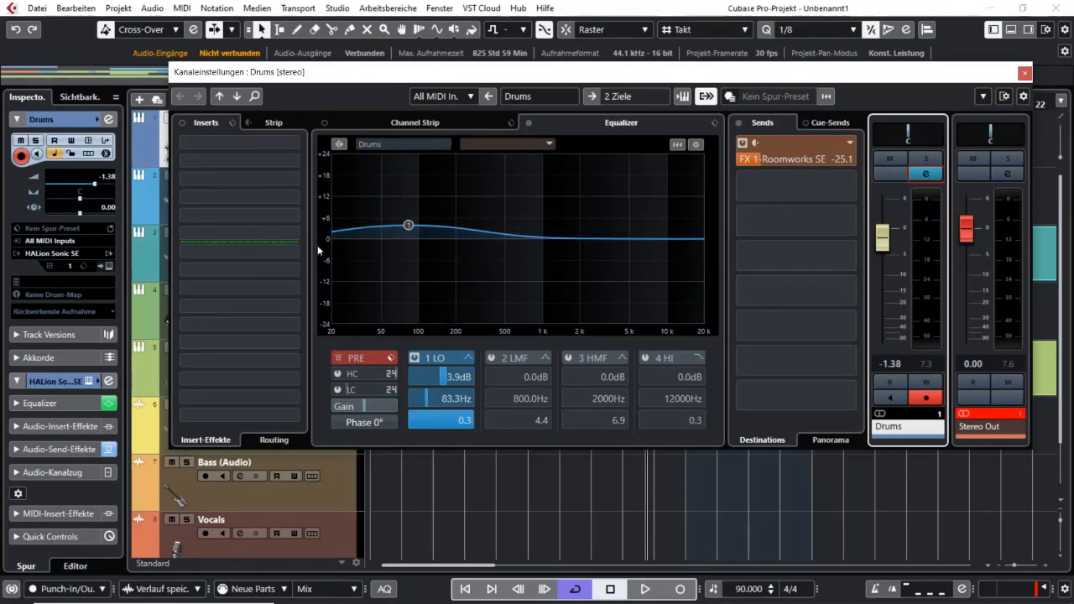
pyautogui.moveTo(411, 224); pyautogui.dragTo(466, 223)
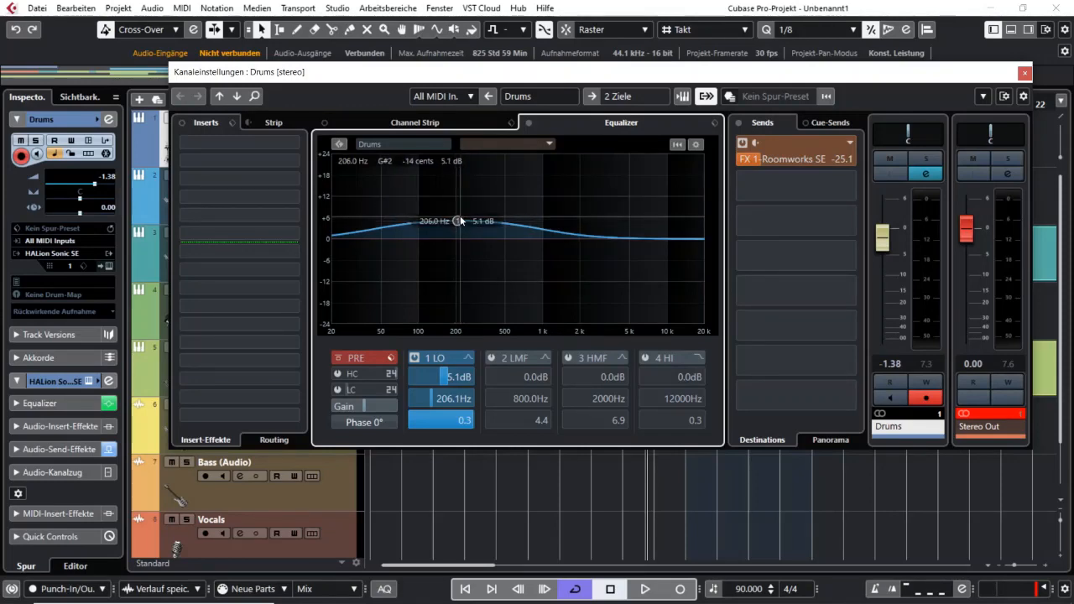
pyautogui.moveTo(460, 221); pyautogui.dragTo(379, 245)
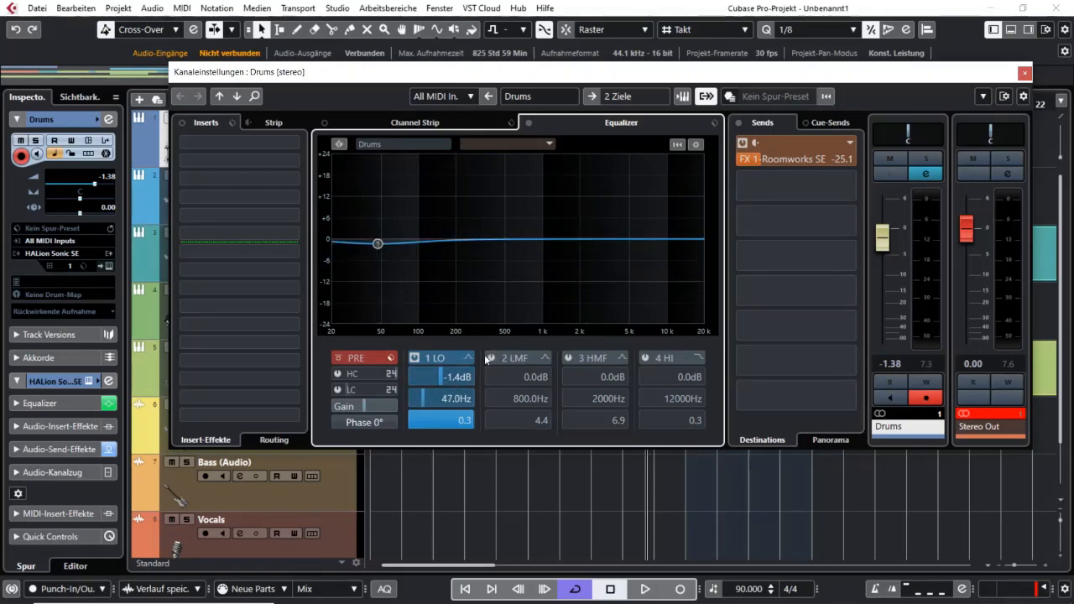
# Step: Enable the 2 LMF band and shape it into a boost of about 20.5 dB at 7184 Hz with a Q of 2.9
pyautogui.click(488, 358)
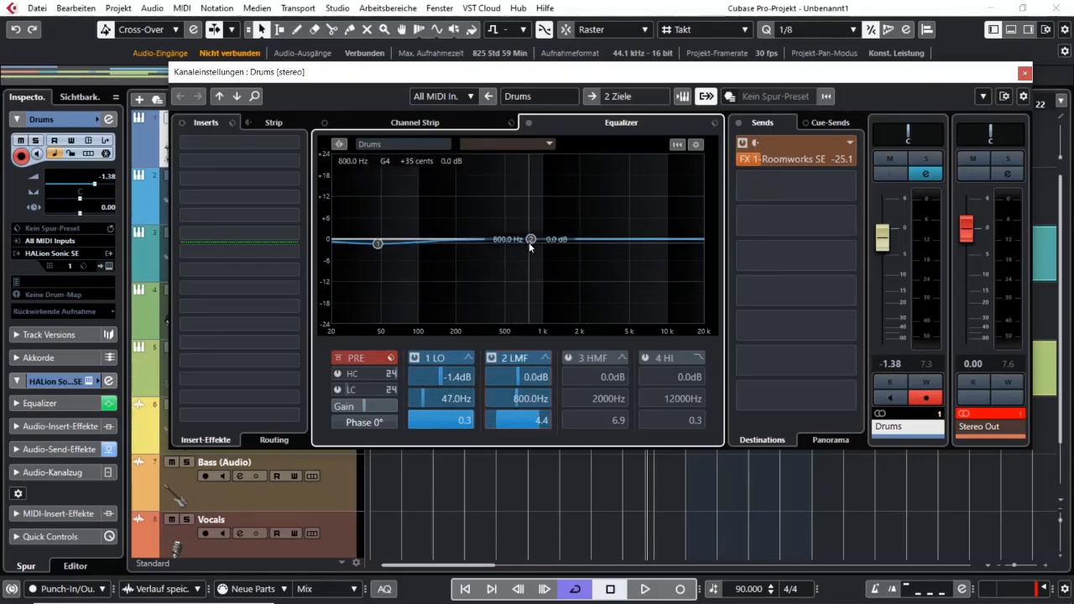
pyautogui.moveTo(529, 246); pyautogui.dragTo(627, 299)
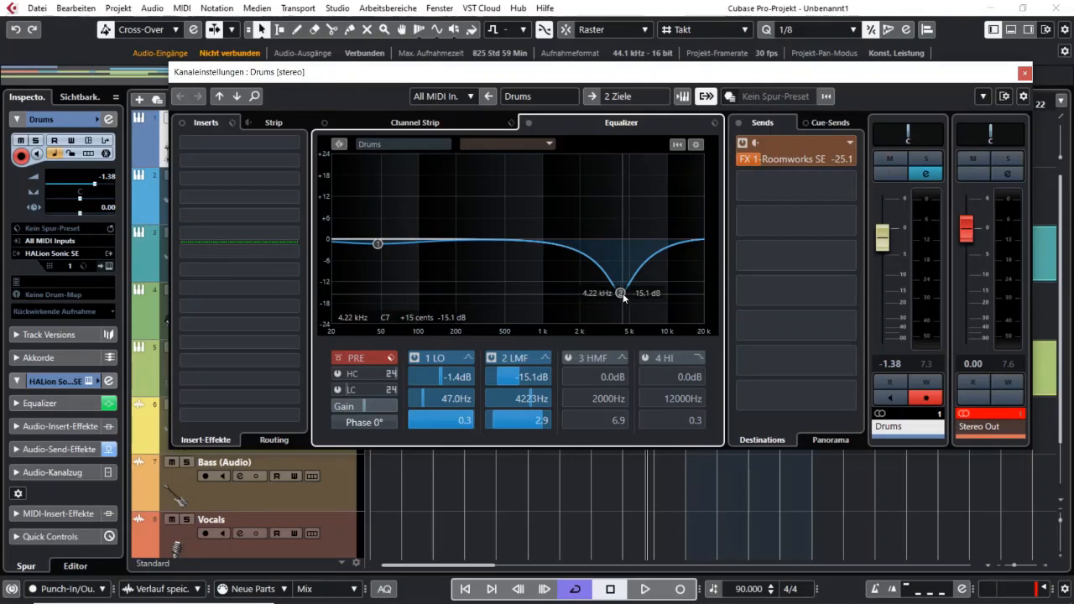
pyautogui.moveTo(622, 294); pyautogui.dragTo(591, 171)
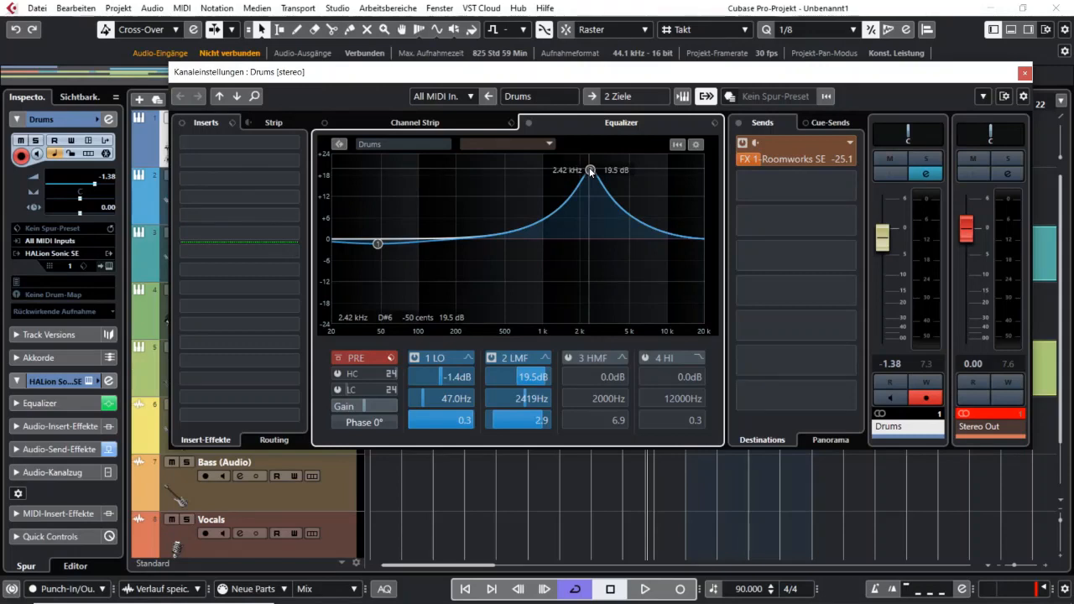
pyautogui.moveTo(590, 171); pyautogui.dragTo(648, 167)
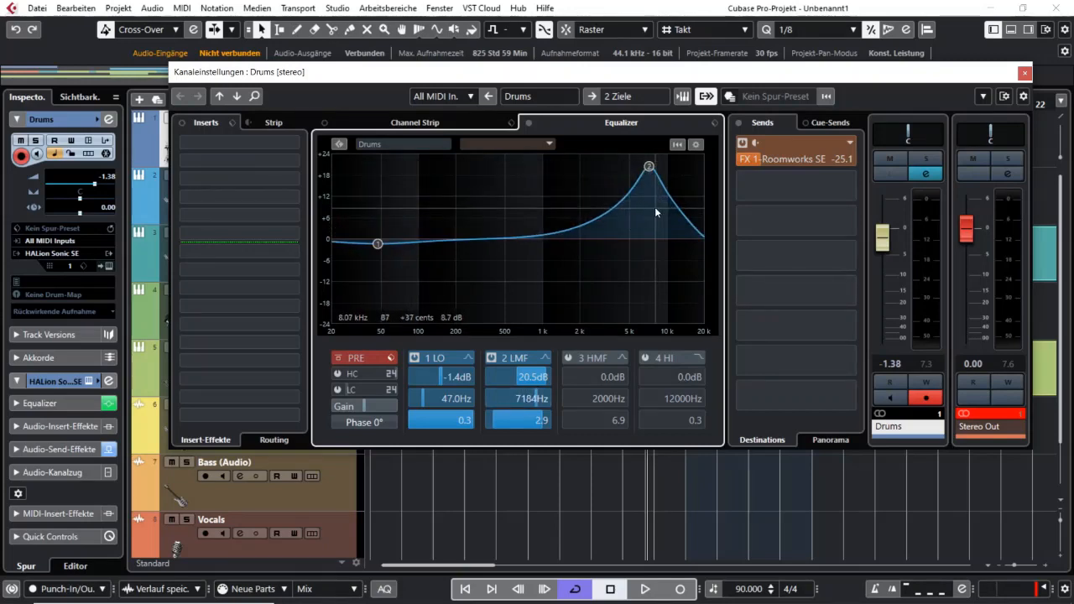
# Step: Narrow the 2 LMF band to a Q of 5.9 and sweep its frequency down to about 517 Hz and back up to 4448 Hz
pyautogui.scroll(-1, 652, 169)
pyautogui.scroll(10, 650, 171)
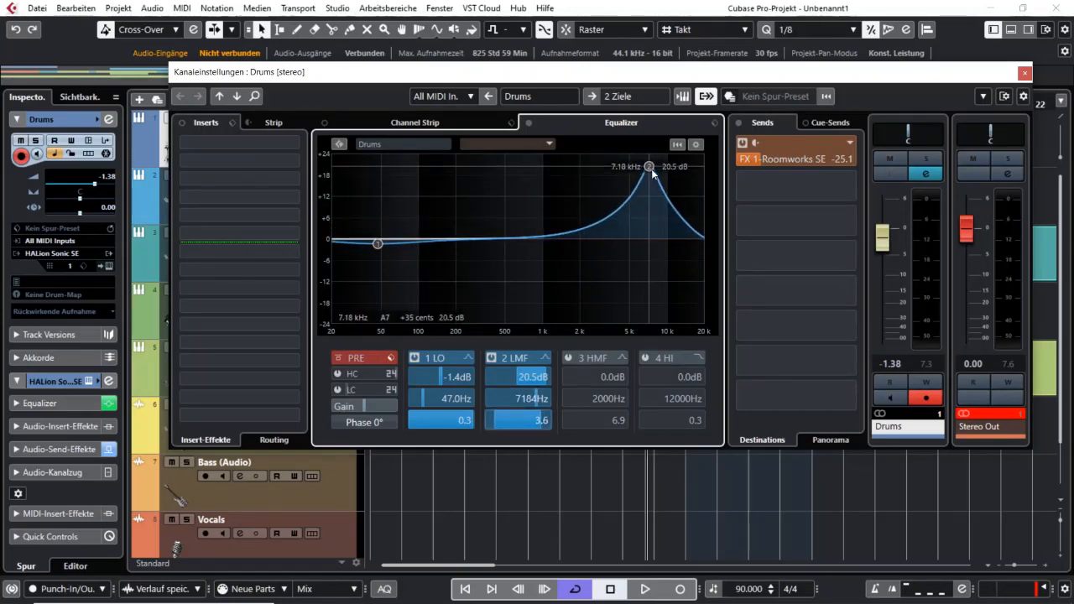
pyautogui.scroll(2, 642, 172)
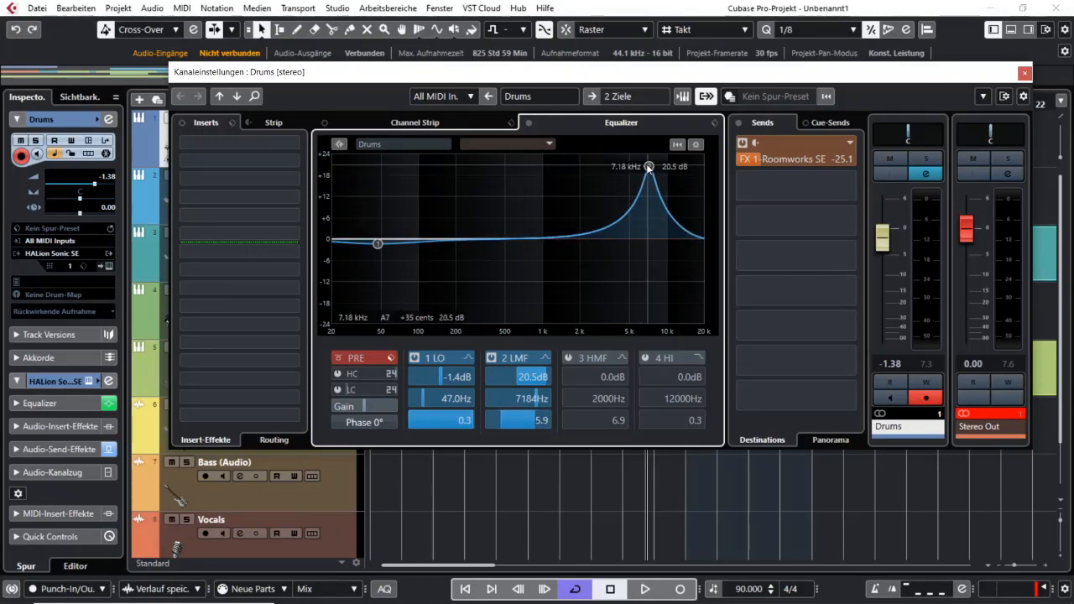
pyautogui.moveTo(649, 169); pyautogui.dragTo(507, 173)
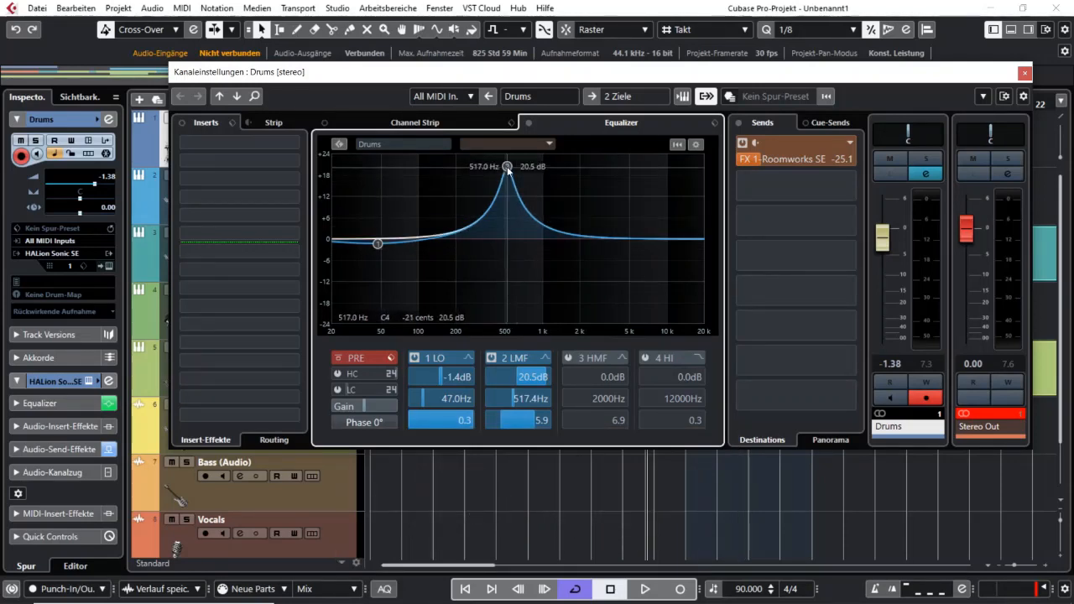
pyautogui.moveTo(508, 171); pyautogui.dragTo(623, 167)
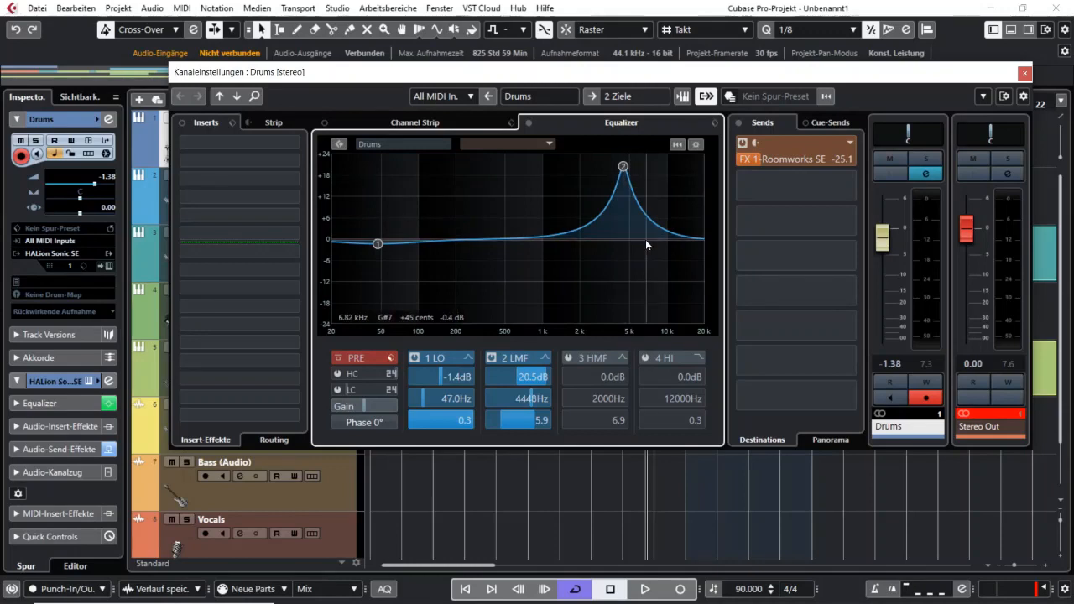
# Step: Invert the equalizer settings of the 2 LMF band and move the resulting cut to about 369 Hz
pyautogui.rightClick(623, 166)
pyautogui.click(644, 192)
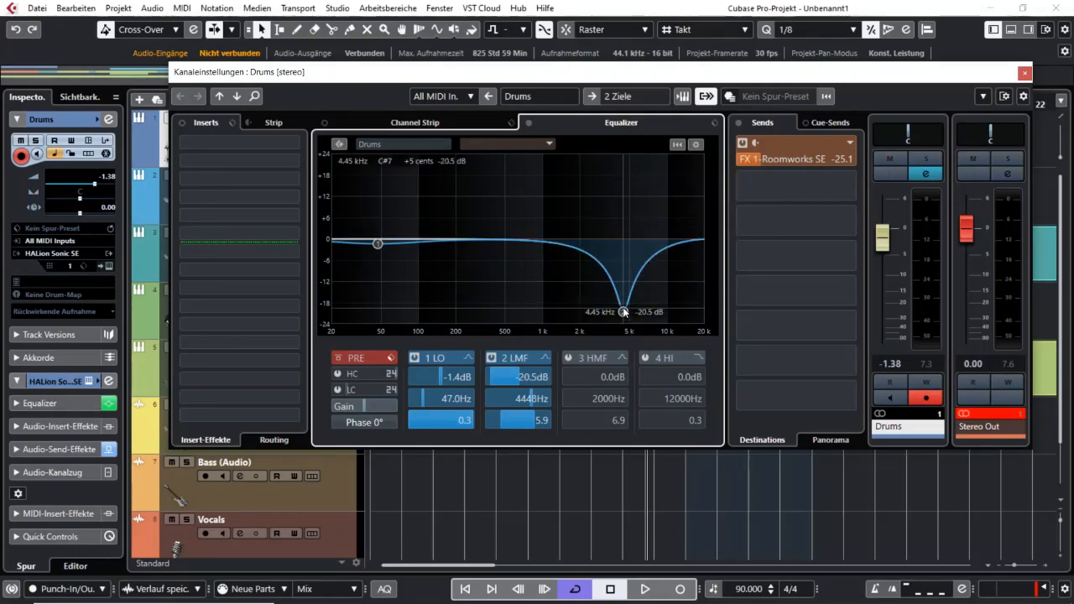
pyautogui.moveTo(623, 312); pyautogui.dragTo(490, 305)
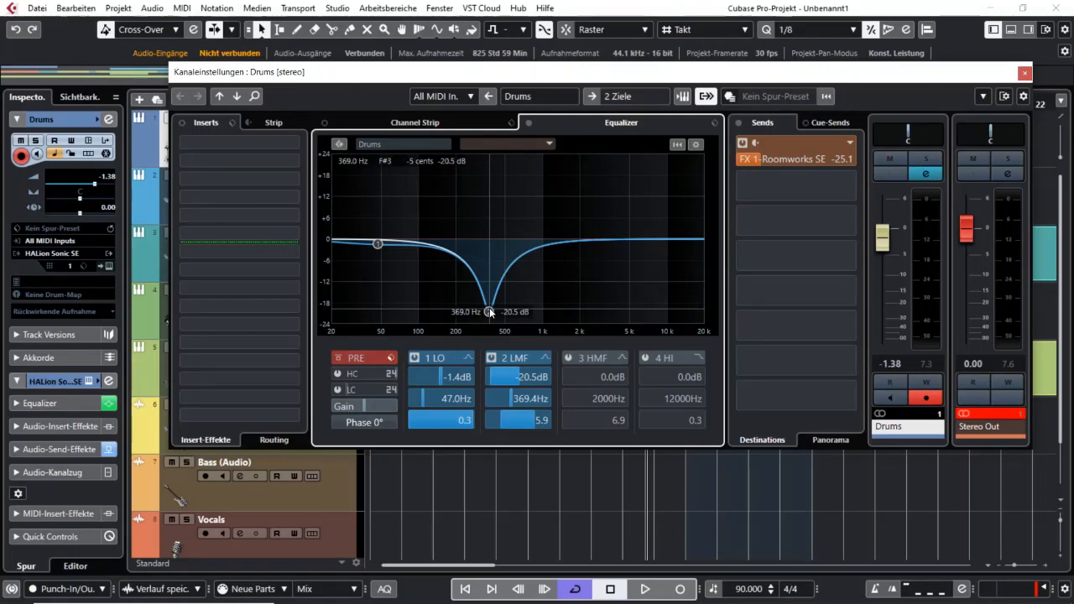
# Step: Set the 2 LMF band to a gain of about -10.0 dB and a Q of 1.5, keeping its frequency fixed
pyautogui.moveTo(491, 314)
pyautogui.mouseDown()
pyautogui.moveTo(490, 159)
pyautogui.moveTo(495, 322)
pyautogui.mouseUp()
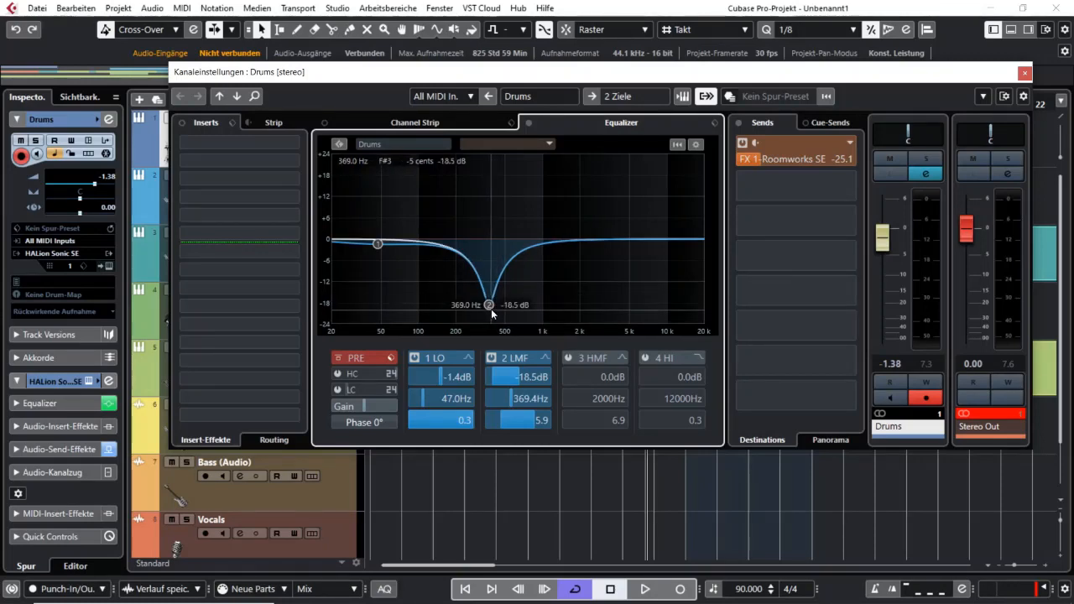
pyautogui.moveTo(489, 304); pyautogui.dragTo(479, 401)
pyautogui.moveTo(478, 440); pyautogui.dragTo(485, 181)
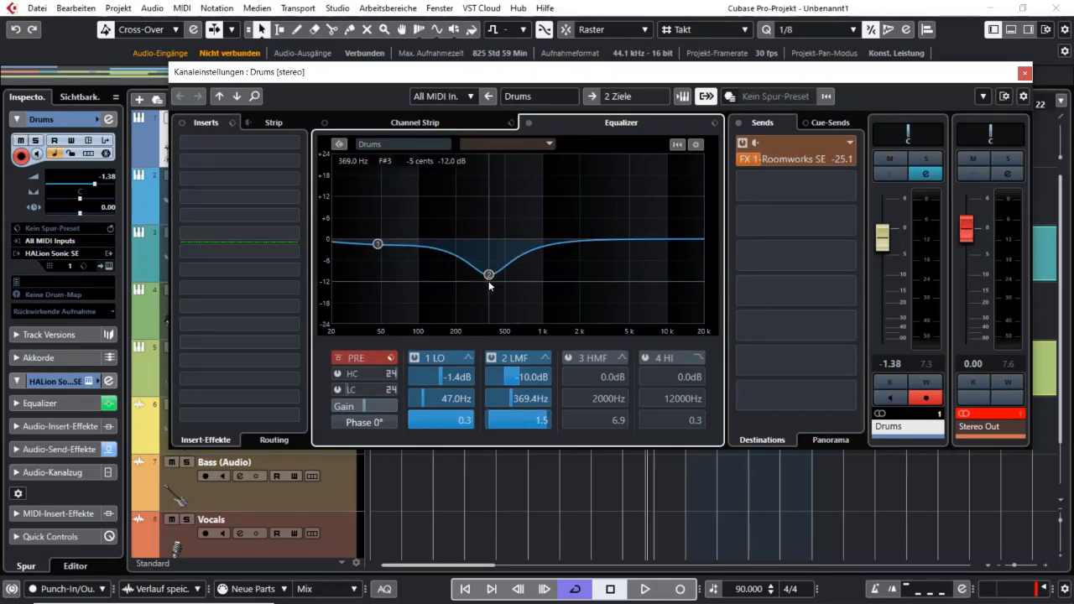
pyautogui.press('shift')
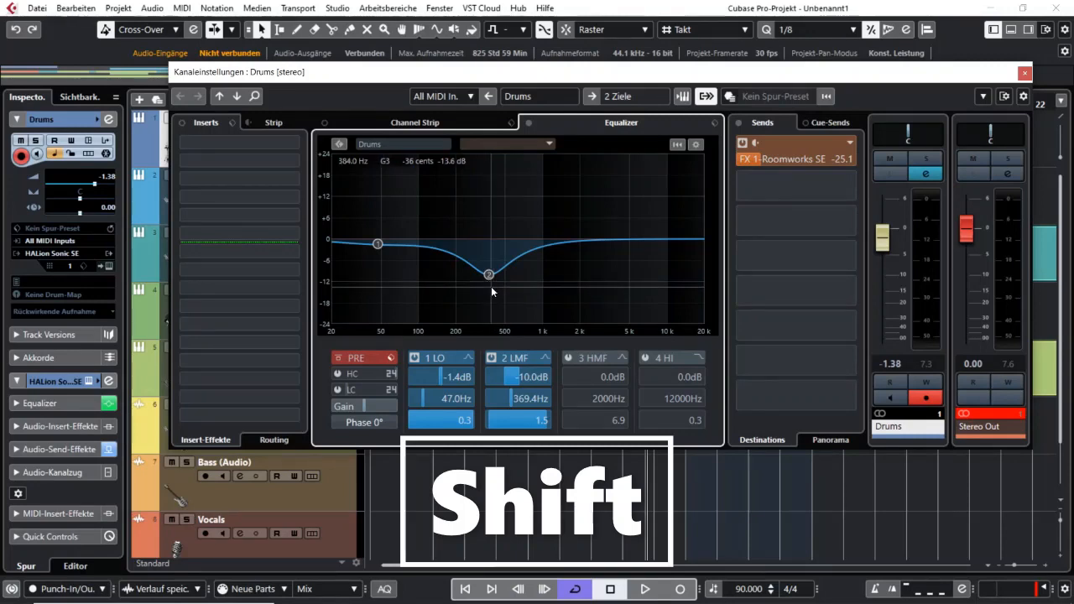
# Step: Enable 3 HMF at about 14.8 dB and 1727 Hz, 4 HI at 9.2 dB and 6230 Hz, and set 1 LO to -4.1 dB at 53.6 Hz
pyautogui.moveTo(565, 221); pyautogui.dragTo(572, 186)
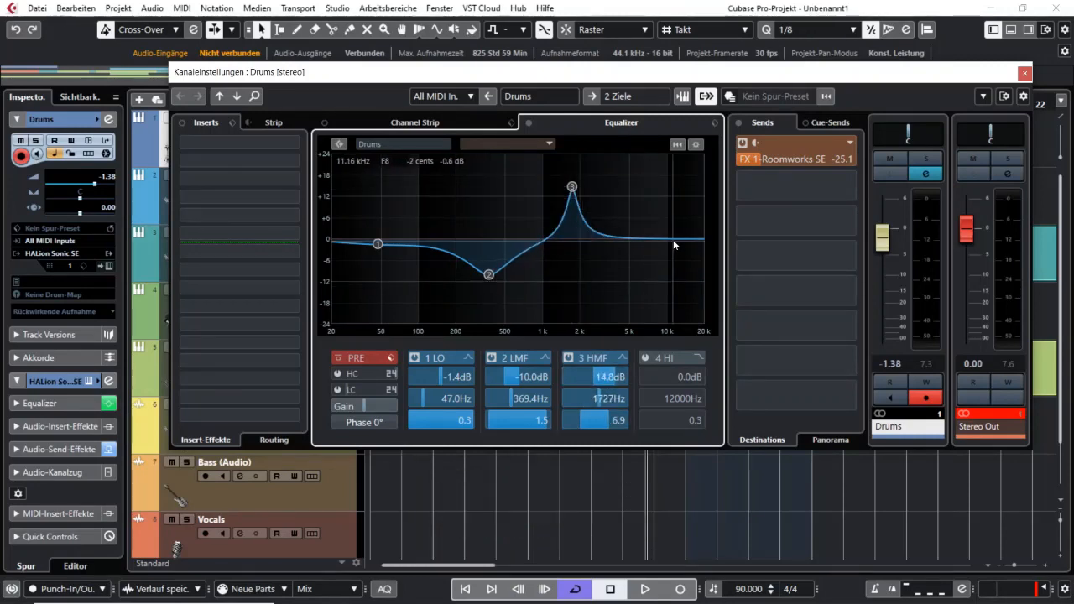
pyautogui.moveTo(670, 241); pyautogui.dragTo(641, 206)
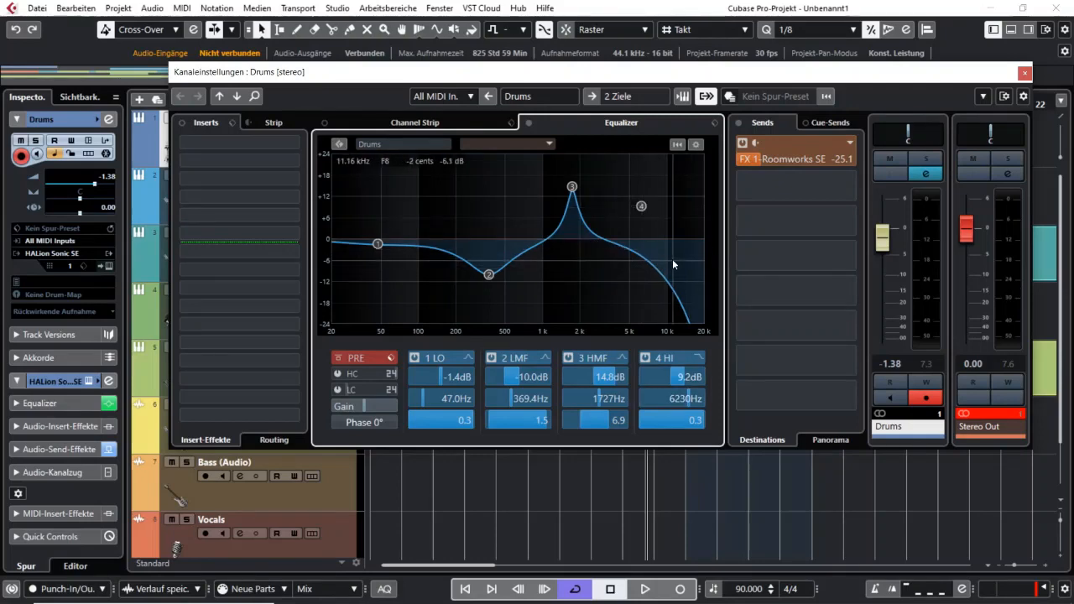
pyautogui.moveTo(377, 243); pyautogui.dragTo(384, 253)
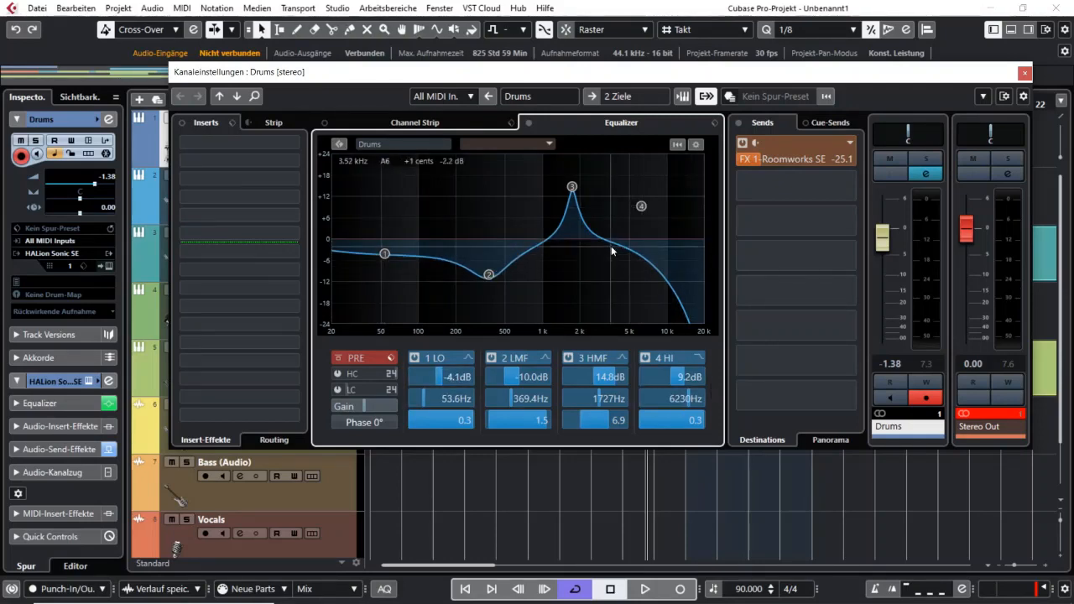
# Step: Copy the Drums channel's equalizer settings and paste them into the Bass channel's equalizer
pyautogui.rightClick(617, 171)
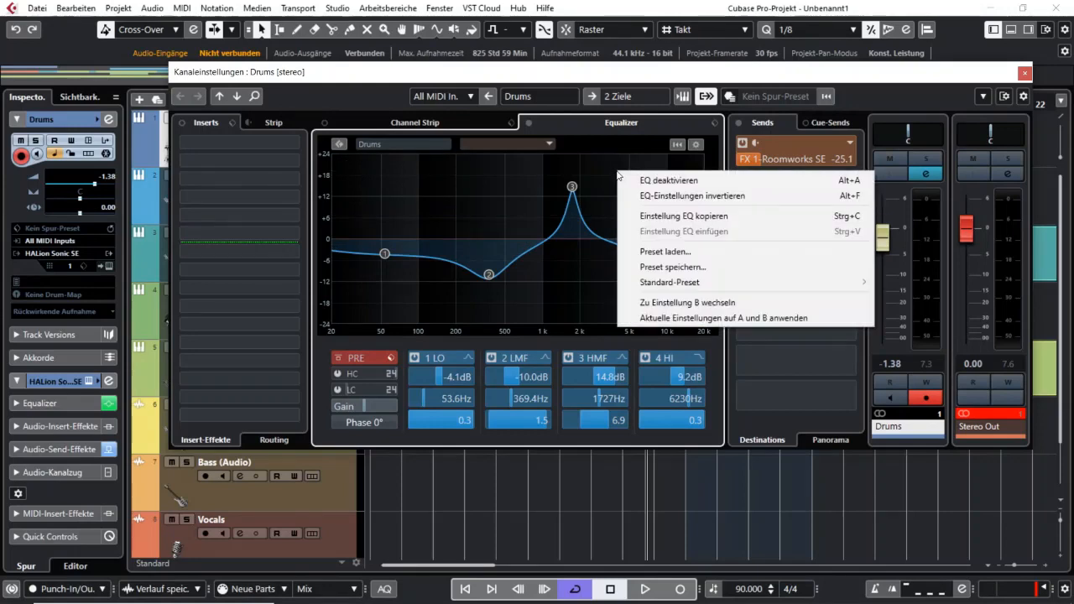
pyautogui.click(714, 218)
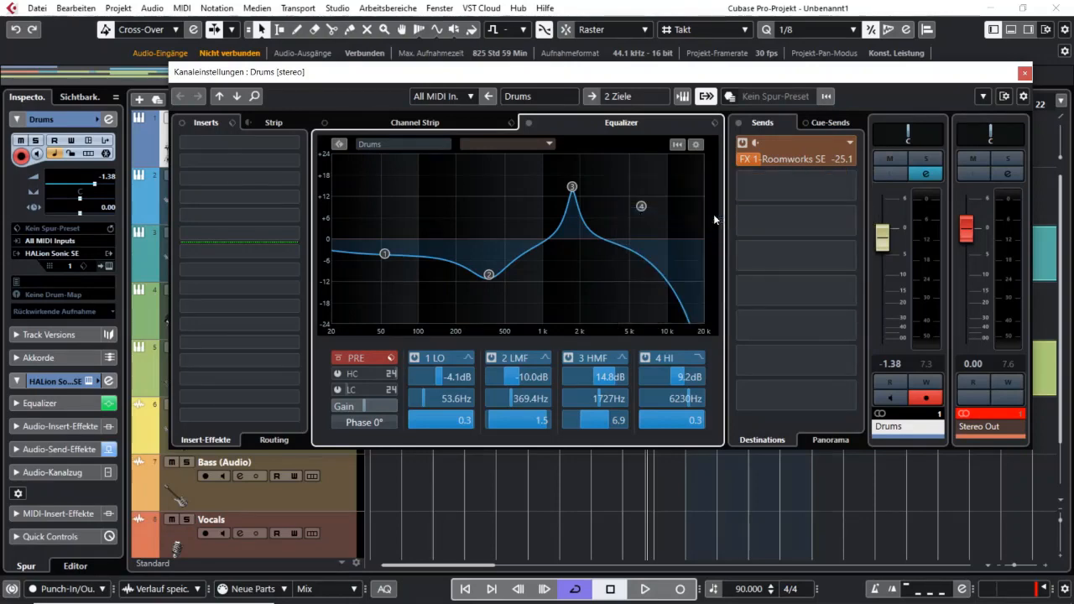
pyautogui.click(237, 96)
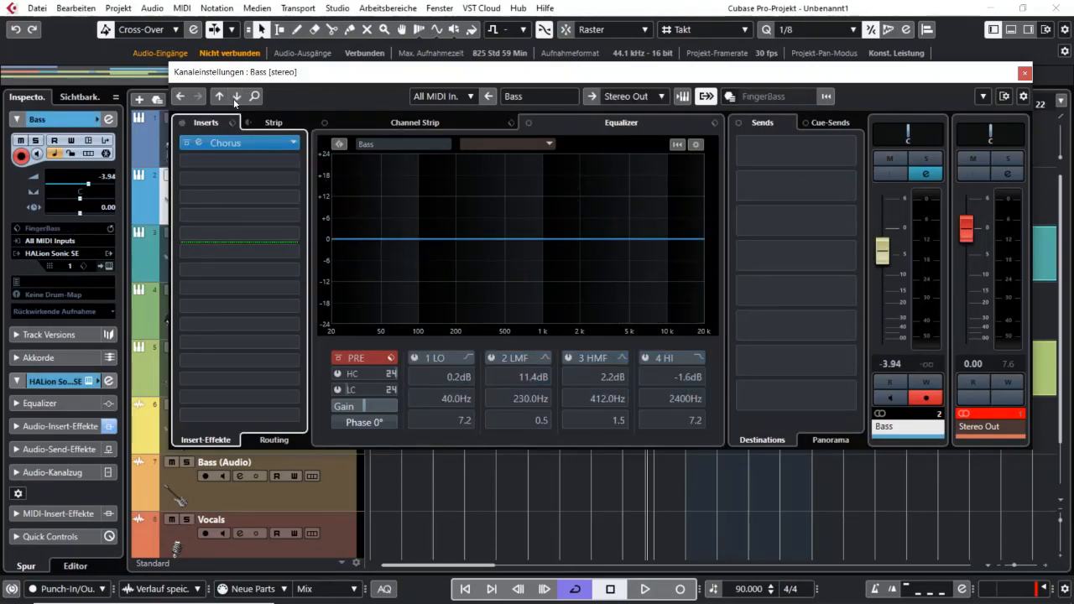
pyautogui.rightClick(570, 214)
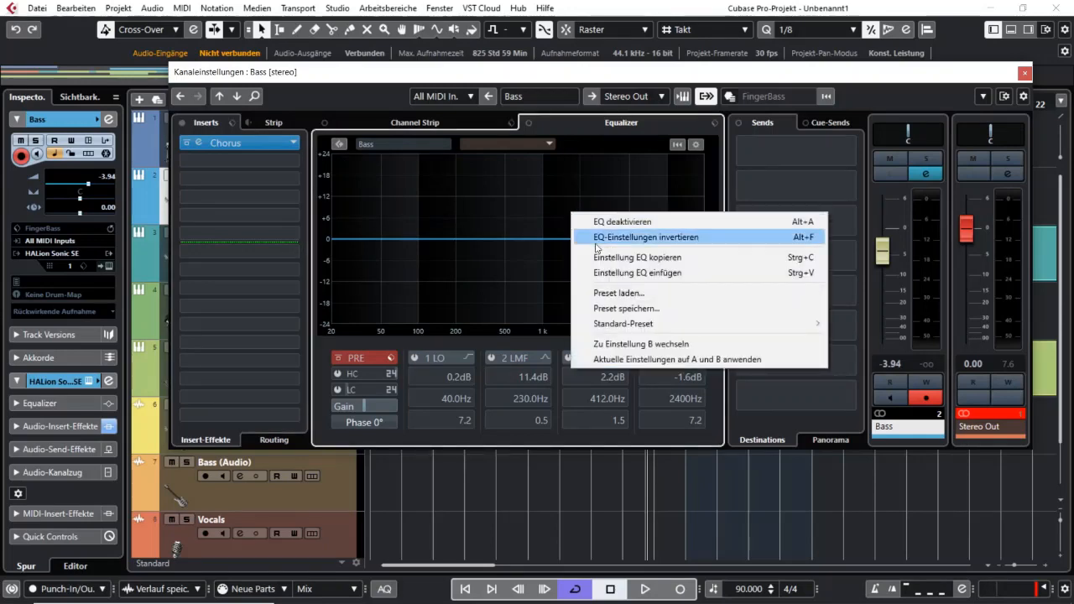
pyautogui.click(629, 272)
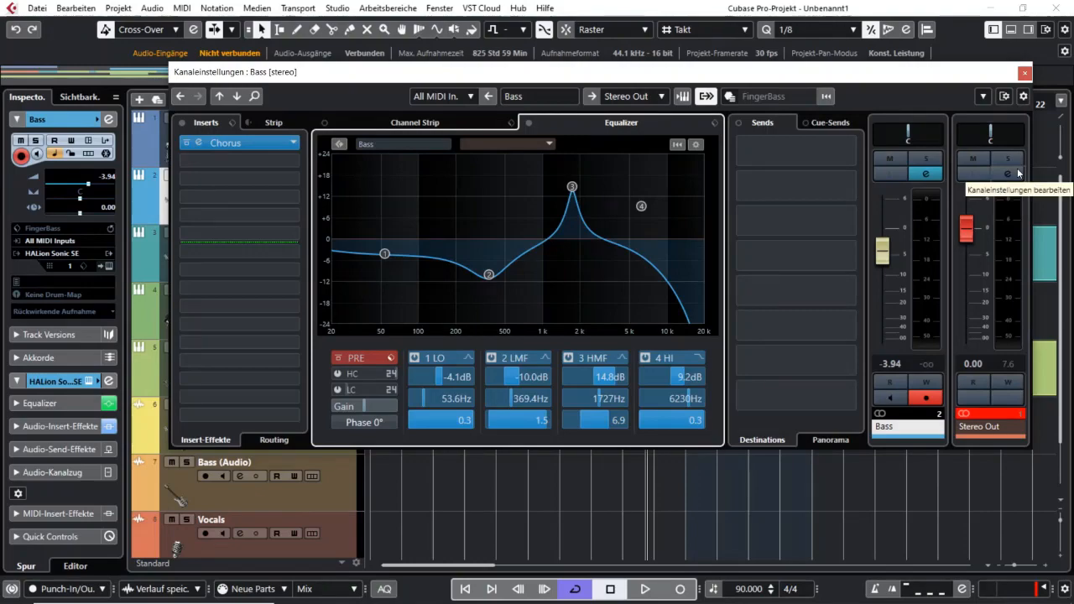
# Step: Open the MixConsole, close the channel settings, and copy the Drums equalizer to the Mono In 2 channel in the EQ rack
pyautogui.press('F3')
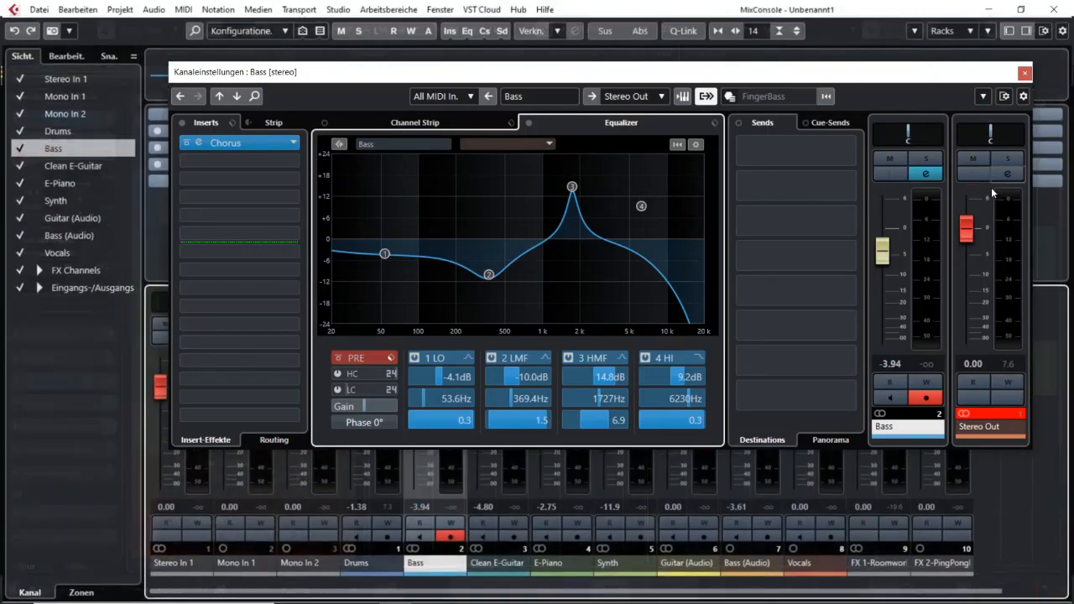
pyautogui.click(1024, 75)
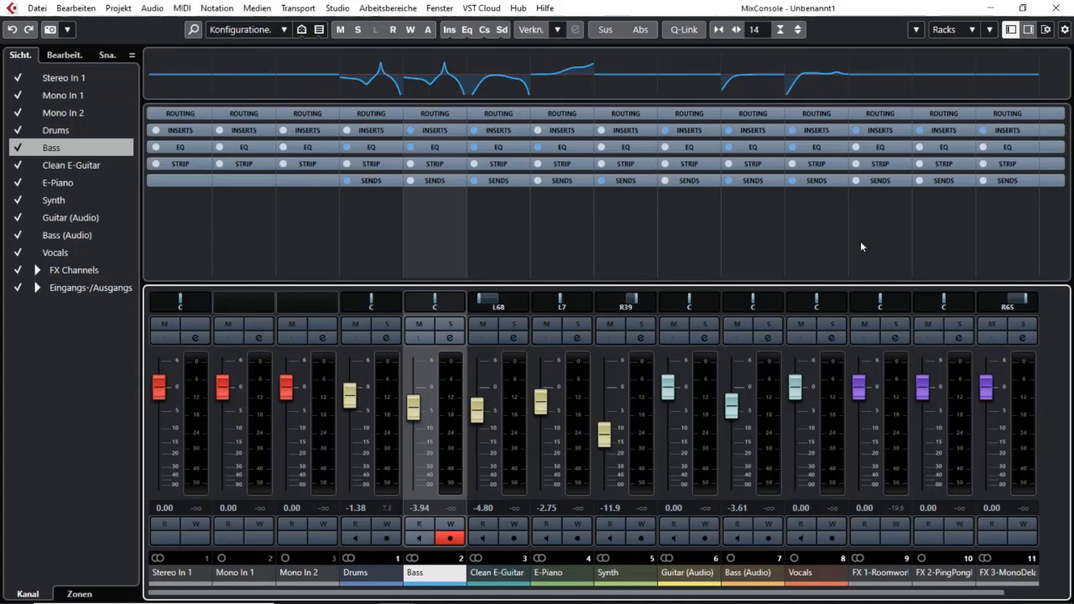
pyautogui.click(574, 145)
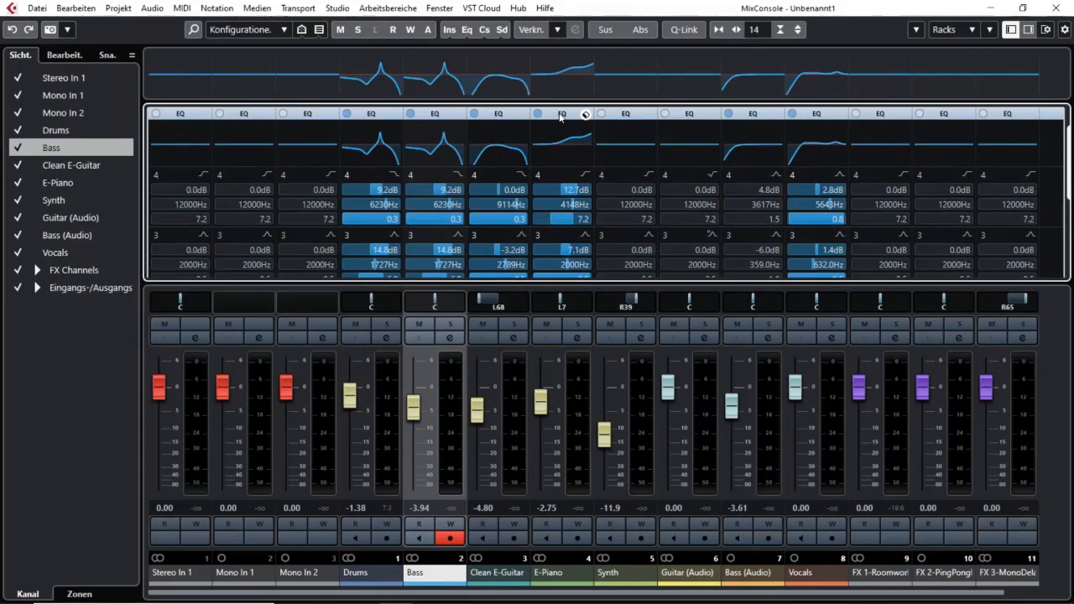
pyautogui.moveTo(553, 113); pyautogui.dragTo(554, 113)
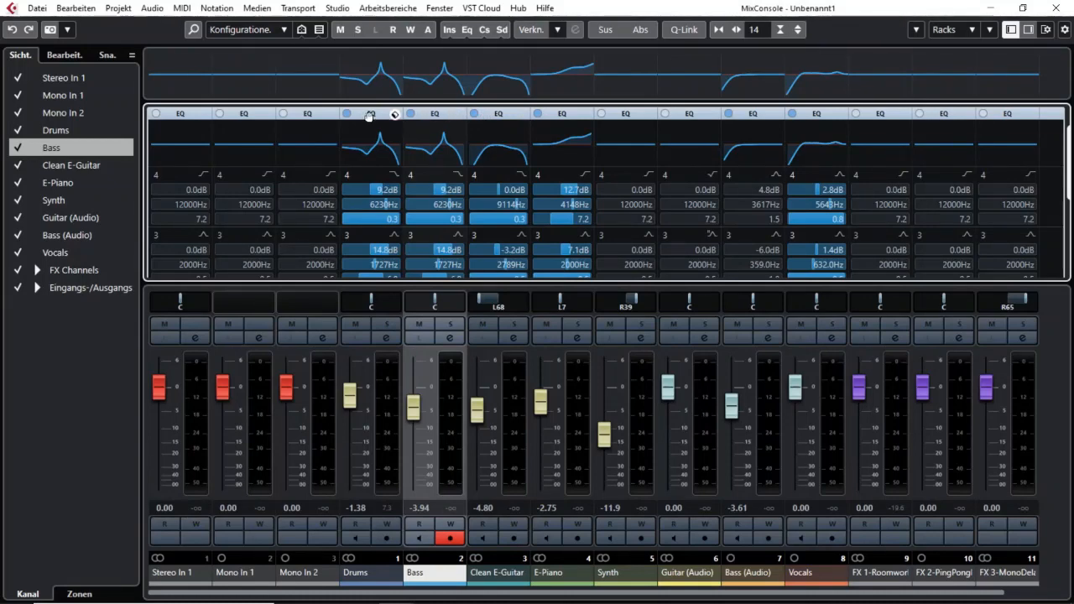
pyautogui.moveTo(369, 115); pyautogui.dragTo(307, 134)
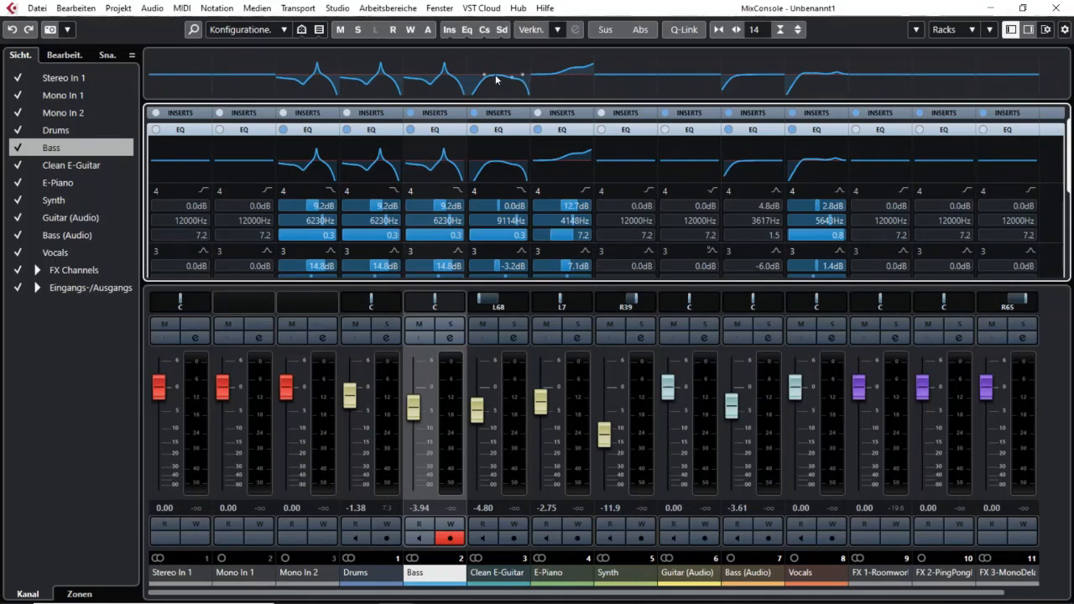
# Step: Shape Synth's enlarged EQ curve: about +12 dB near 200 Hz, -12 dB near 335 Hz, band 3 at -2.5 dB, band 4 at 5.7 dB and 7992 Hz
pyautogui.click(638, 81)
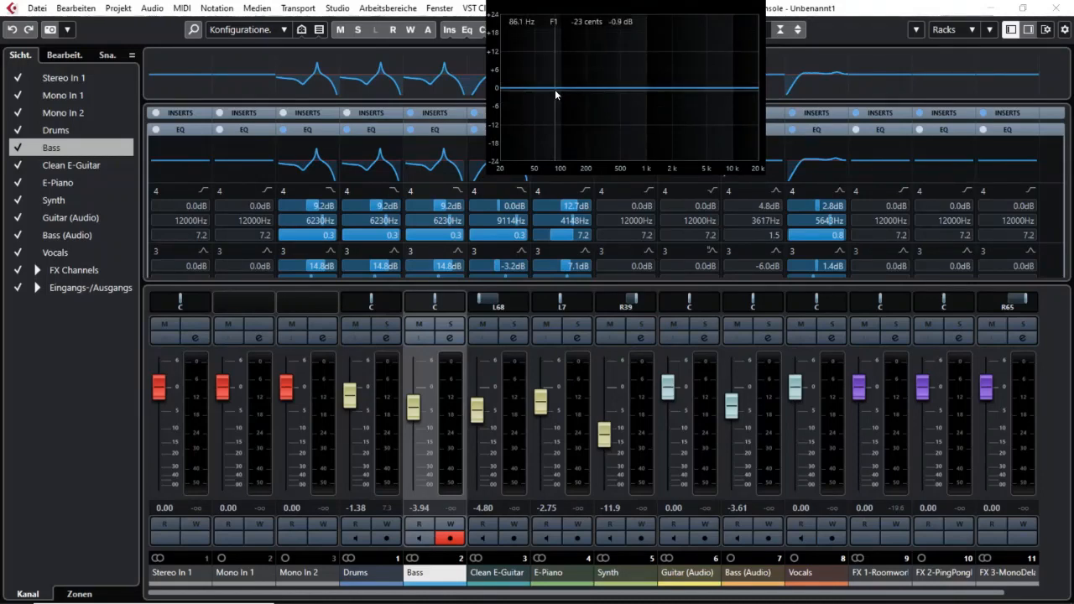
pyautogui.moveTo(555, 89); pyautogui.dragTo(586, 50)
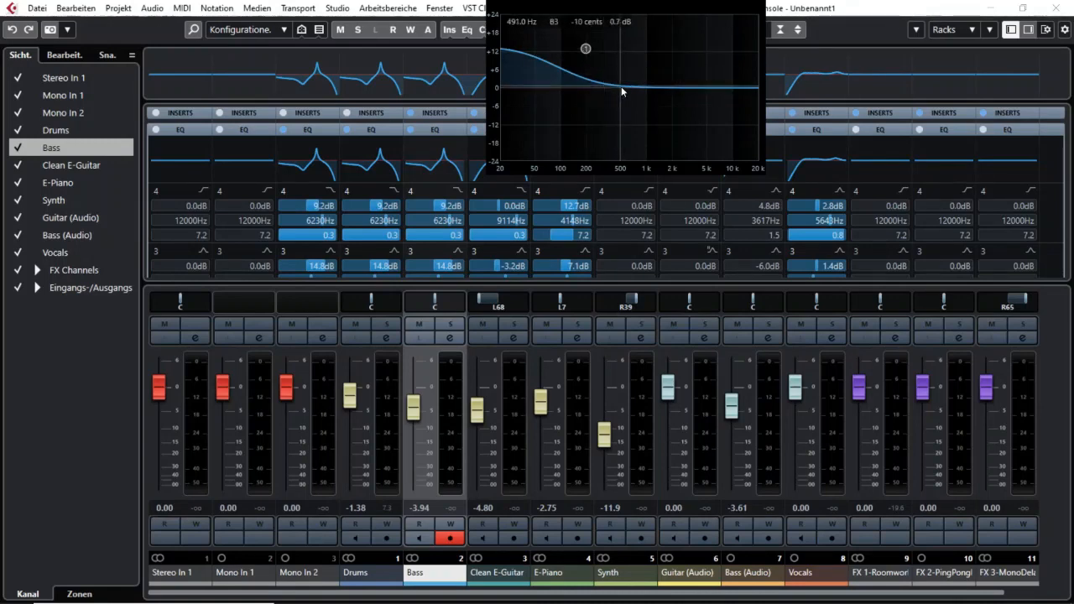
pyautogui.moveTo(610, 87); pyautogui.dragTo(606, 189)
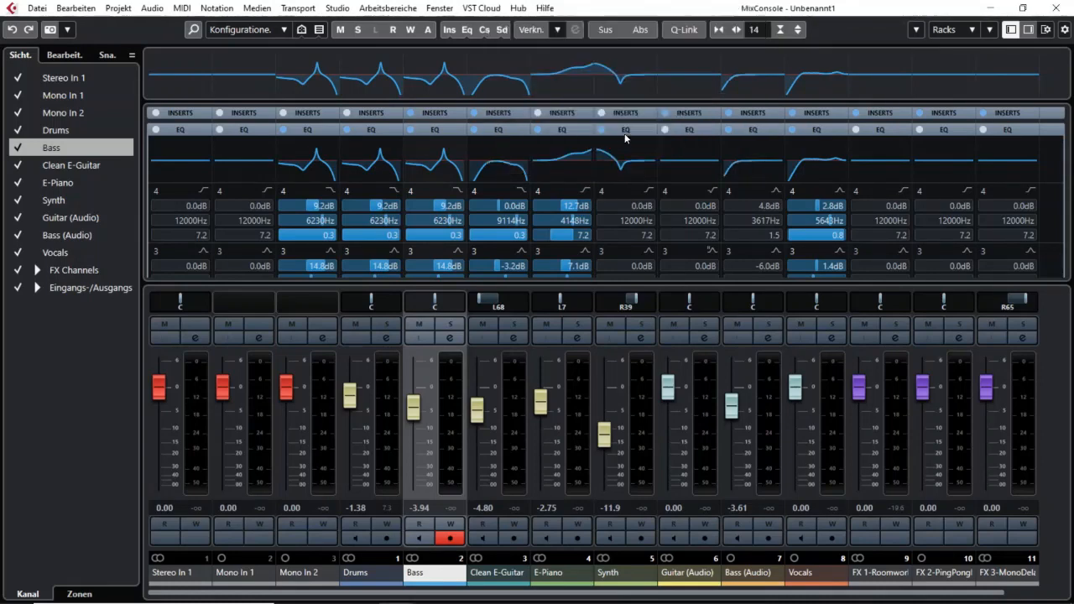
pyautogui.click(635, 91)
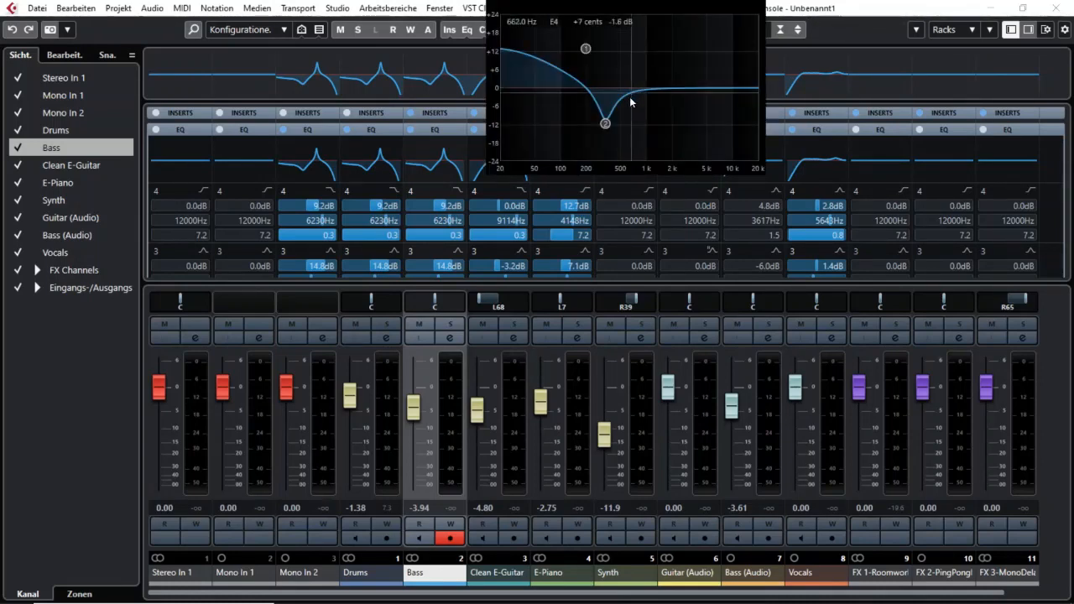
pyautogui.click(669, 88)
pyautogui.moveTo(668, 87); pyautogui.dragTo(724, 71)
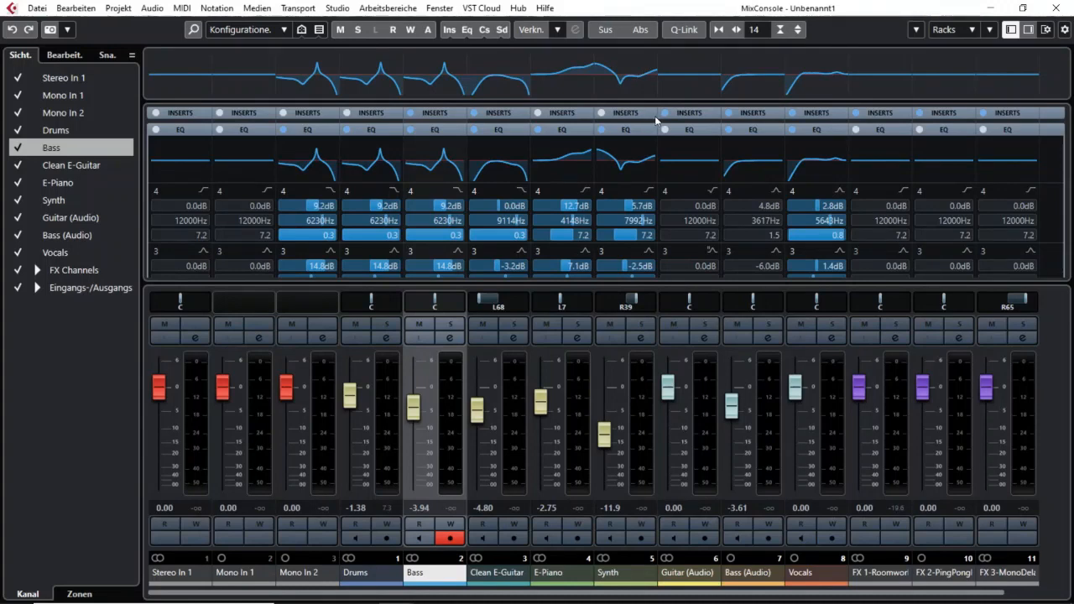
# Step: Bypass and reset the Bass channel's equalizer in its channel settings, and close that window
pyautogui.moveTo(682, 78)
pyautogui.click(513, 337)
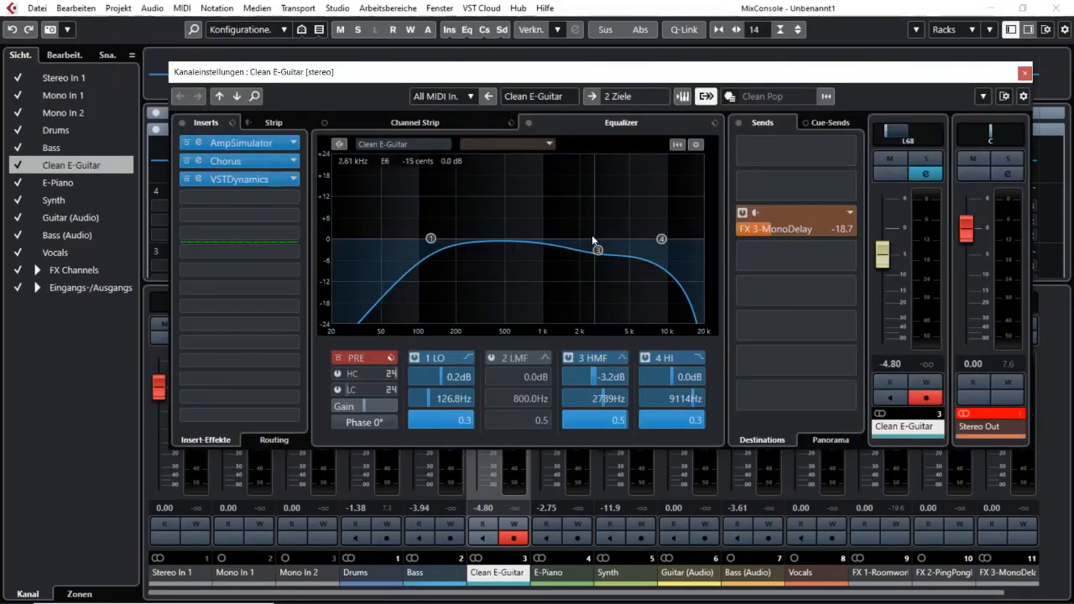
pyautogui.click(217, 96)
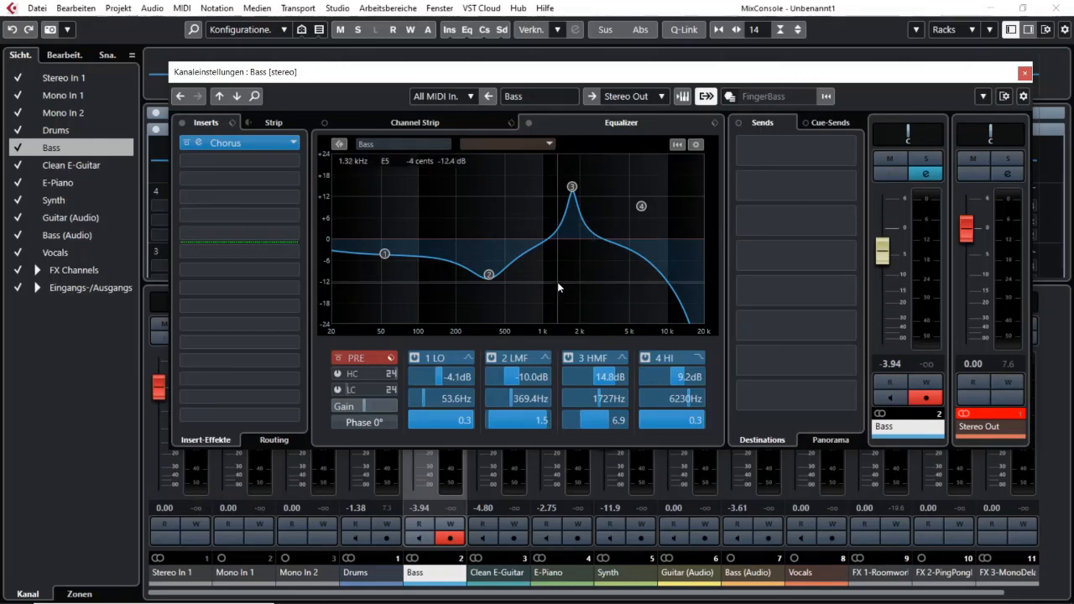
pyautogui.click(529, 123)
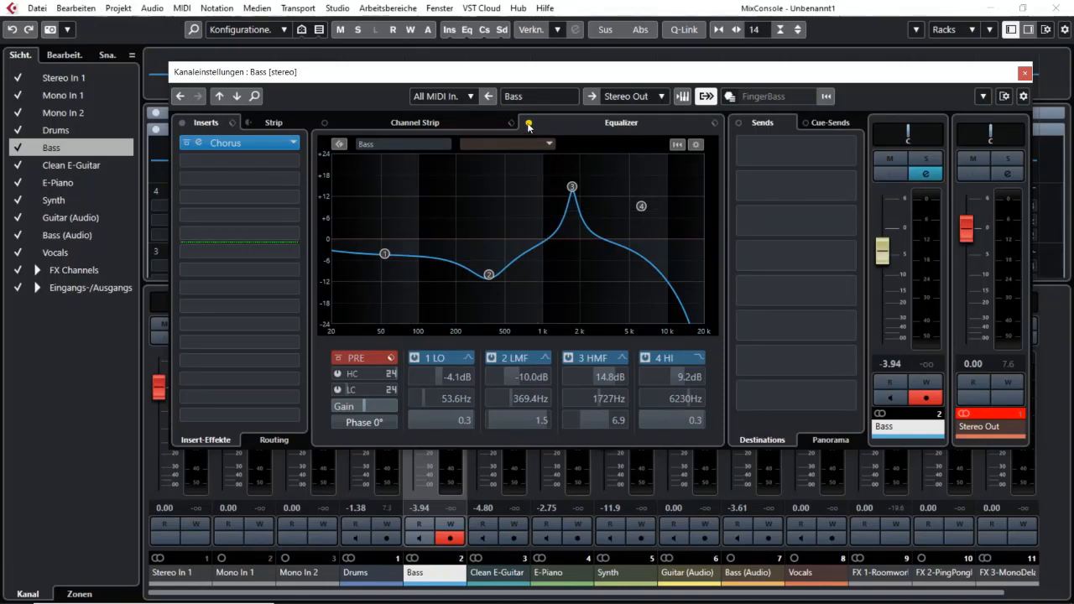
pyautogui.keyDown('alt'); pyautogui.click(528, 124); pyautogui.keyUp('alt')
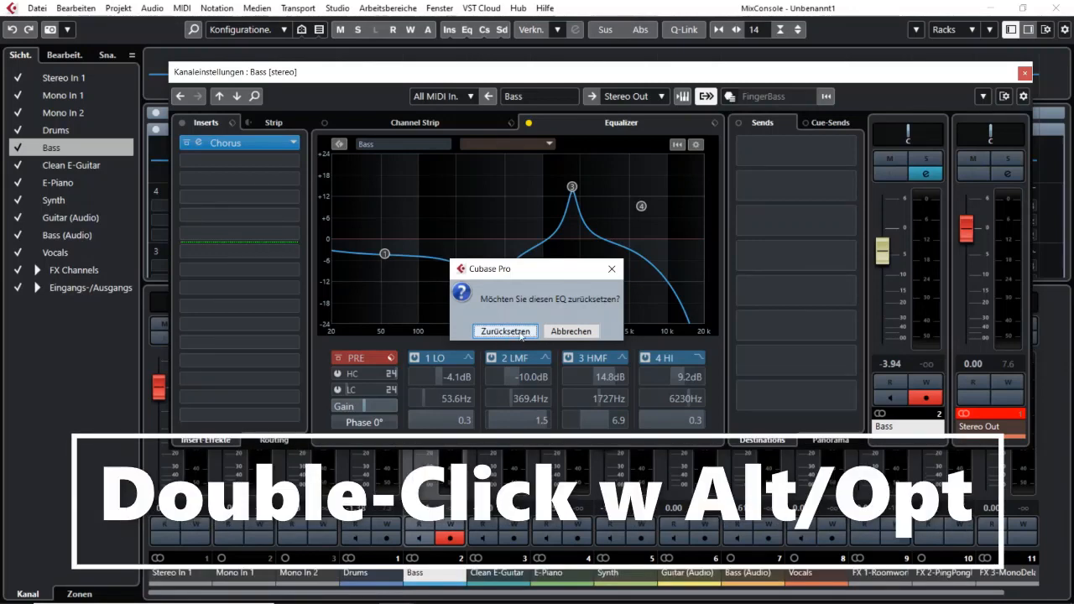
pyautogui.click(521, 334)
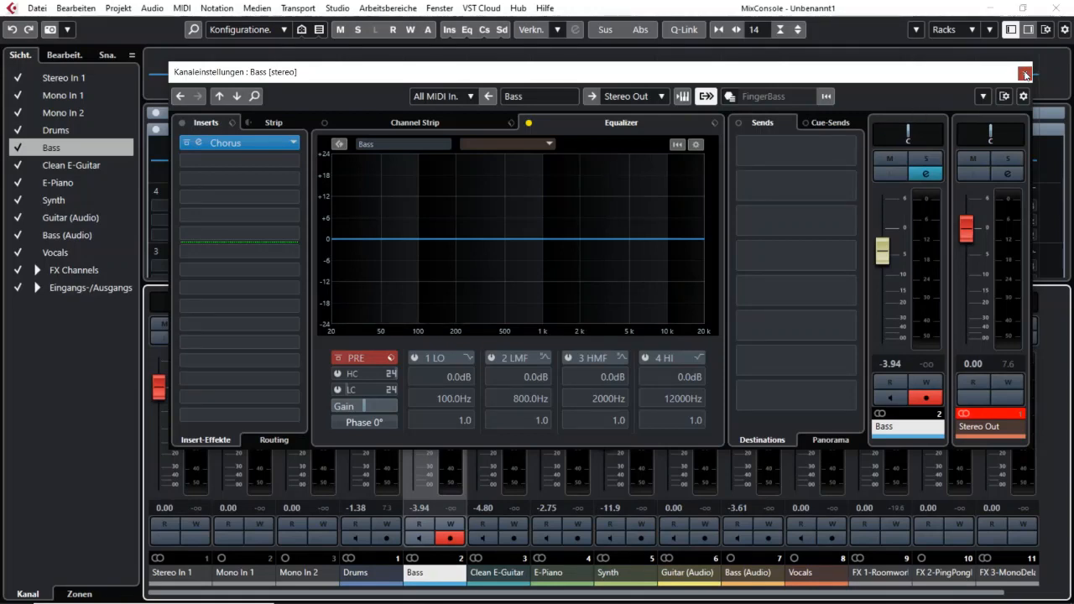
pyautogui.click(1024, 73)
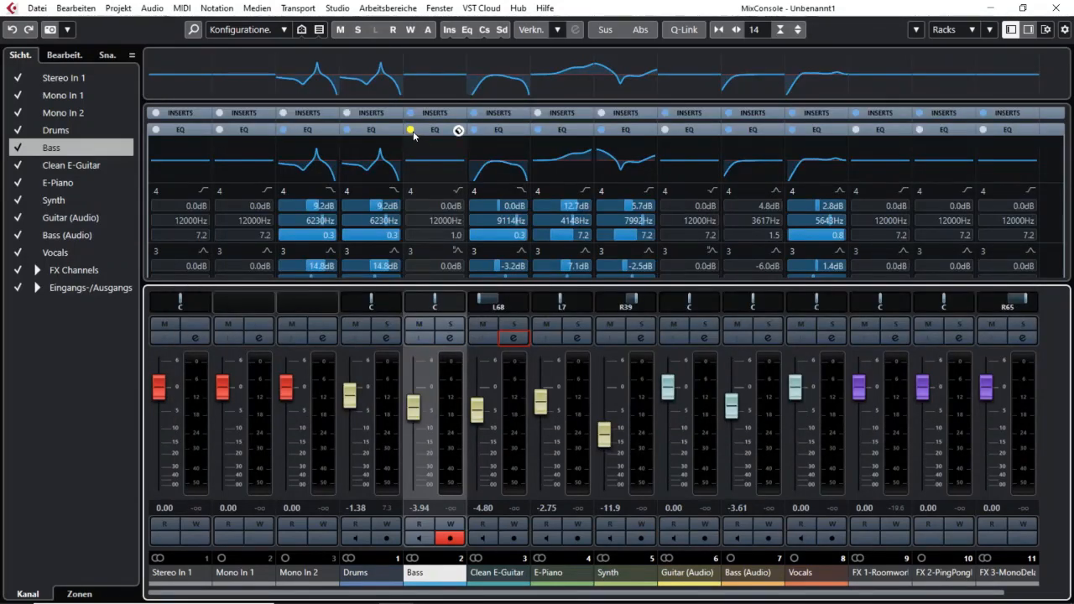
# Step: Copy all Clean E-Guitar inserts to E-Piano, and move its VSTDynamics to Synth's third slot and copy it back to E-Piano
pyautogui.click(435, 131)
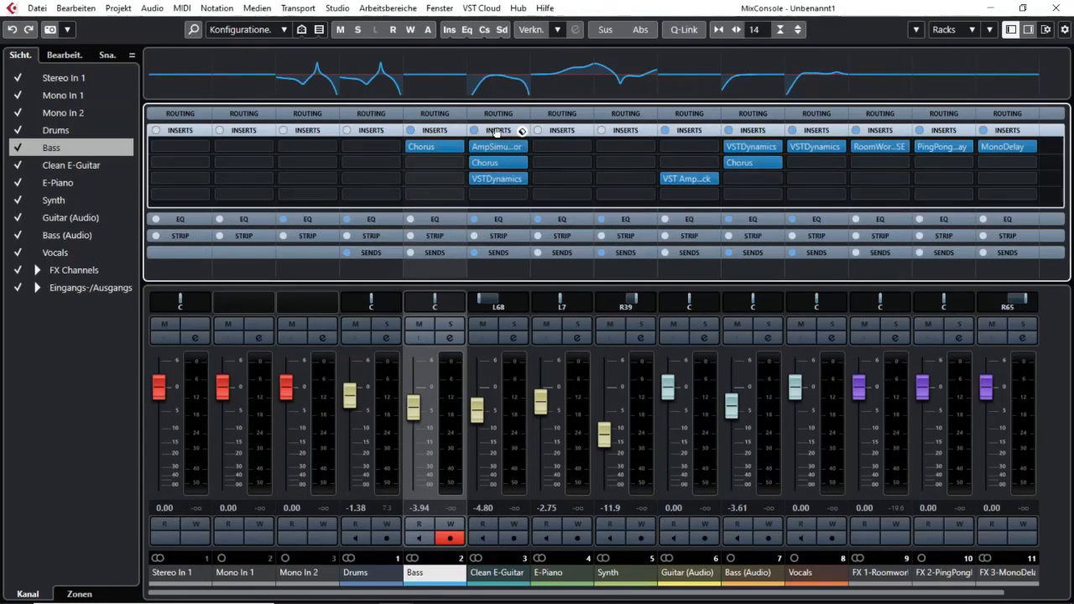
pyautogui.moveTo(496, 132); pyautogui.dragTo(551, 132)
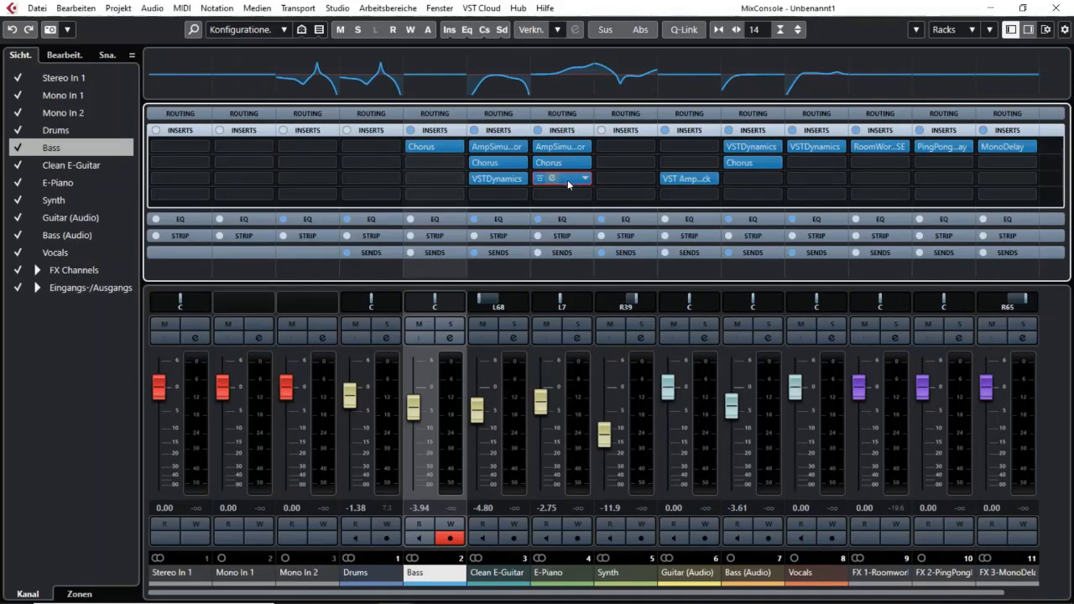
pyautogui.moveTo(567, 180); pyautogui.dragTo(603, 178)
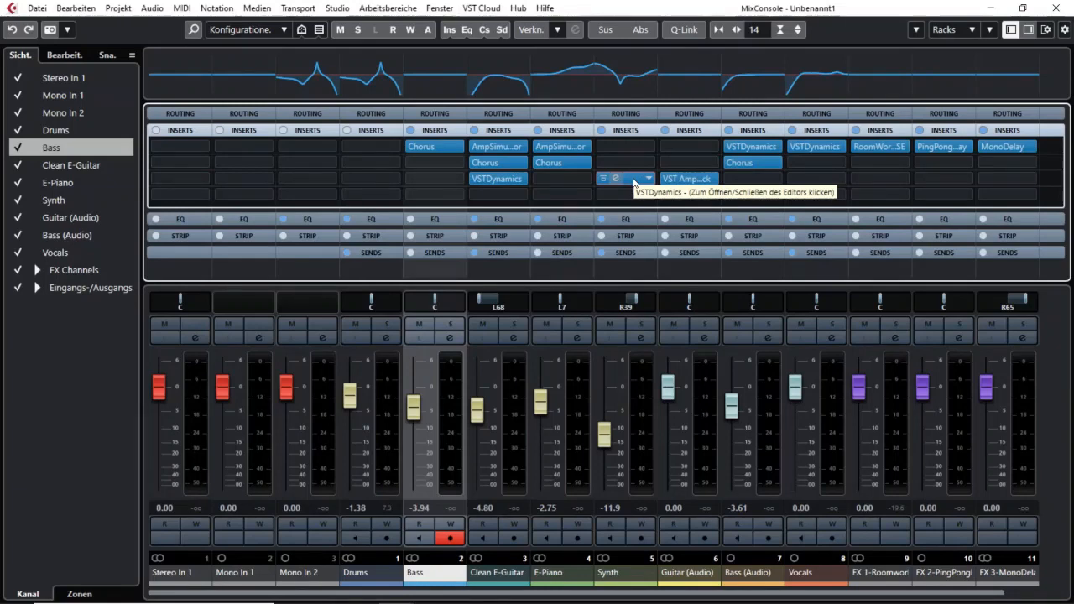
pyautogui.moveTo(635, 183); pyautogui.dragTo(567, 181)
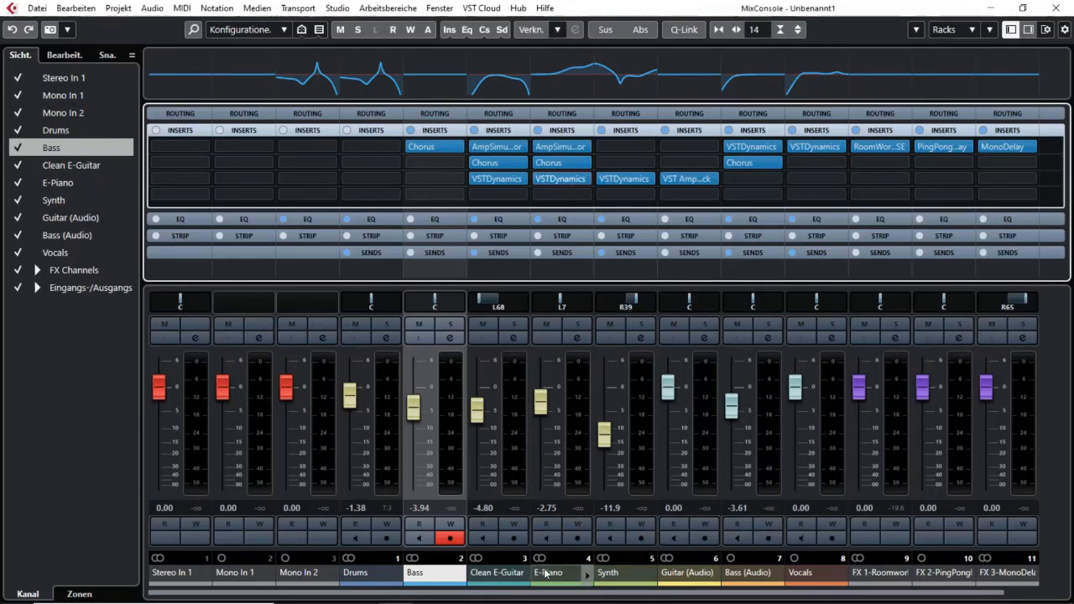
# Step: Copy the complete E-Piano channel settings onto the Synth channel
pyautogui.moveTo(548, 572); pyautogui.dragTo(618, 574)
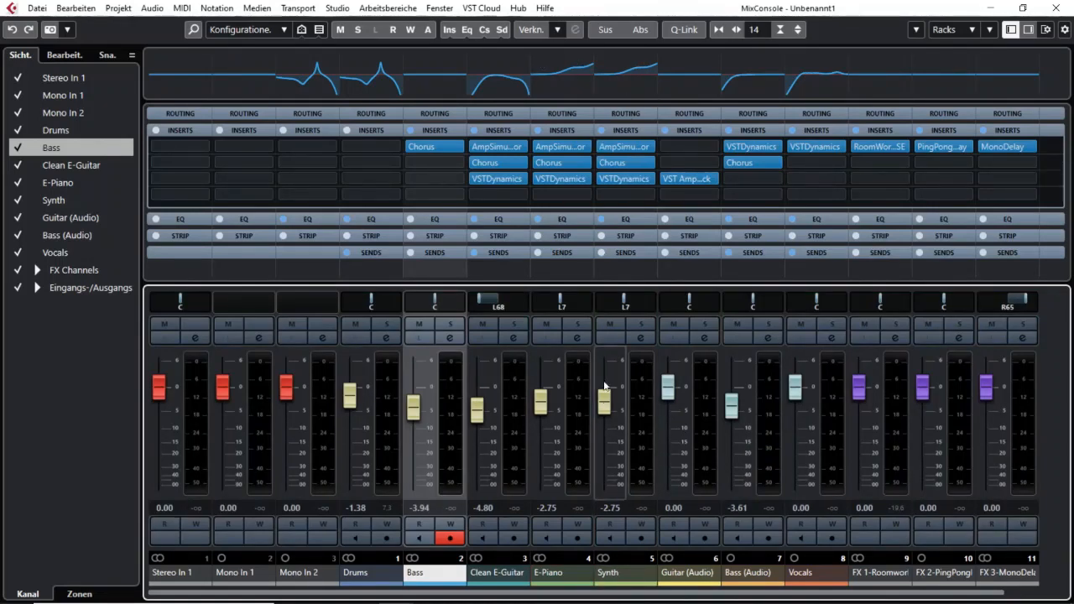
pyautogui.moveTo(622, 297)
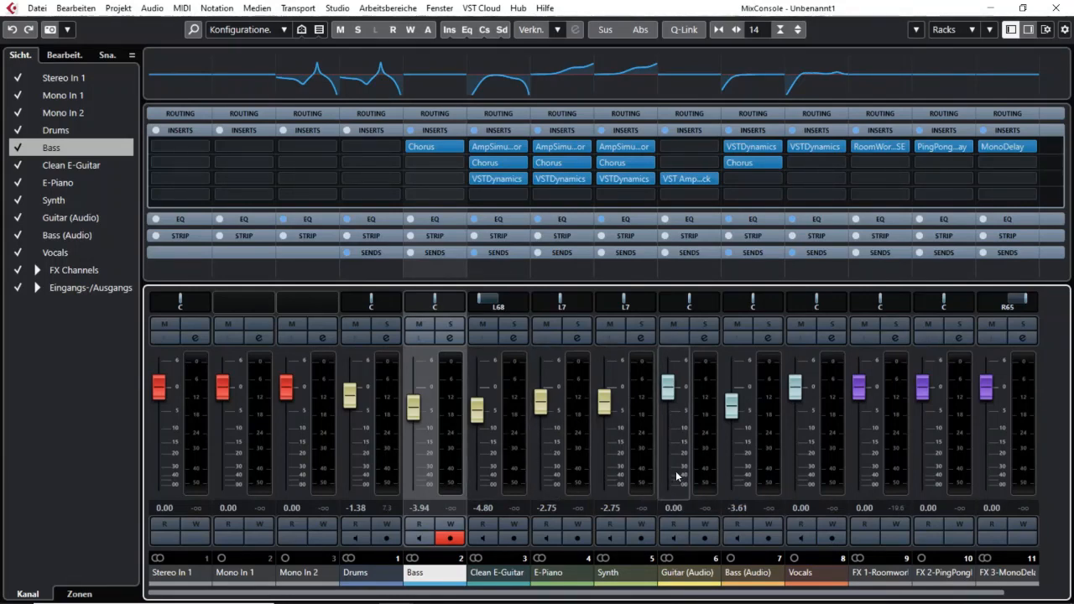
# Step: Quick-link the channels from Bass through Guitar (Audio), lowering their faders together to -0.91 on Guitar (Audio) and panning that channel to R38
pyautogui.keyDown('shift'); pyautogui.click(704, 466); pyautogui.keyUp('shift')
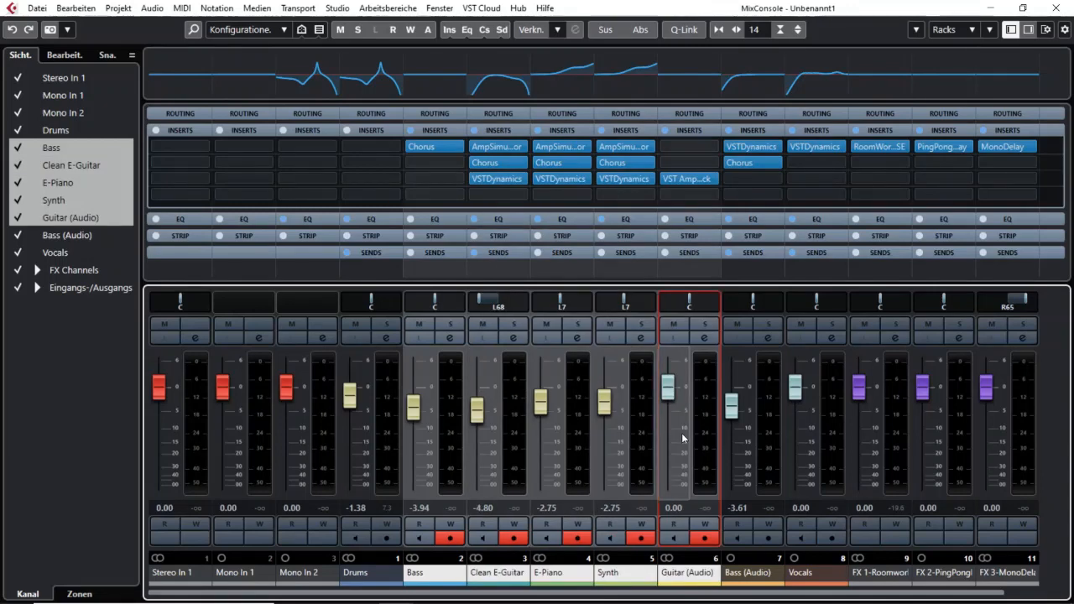
pyautogui.click(682, 32)
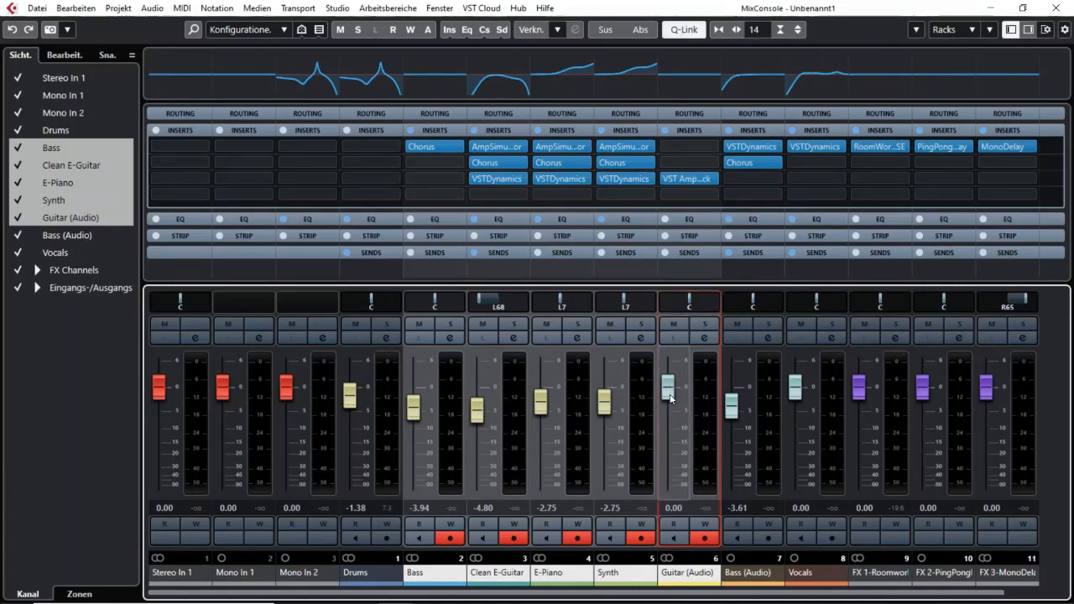
pyautogui.moveTo(670, 399)
pyautogui.mouseDown()
pyautogui.moveTo(669, 428)
pyautogui.moveTo(668, 403)
pyautogui.mouseUp()
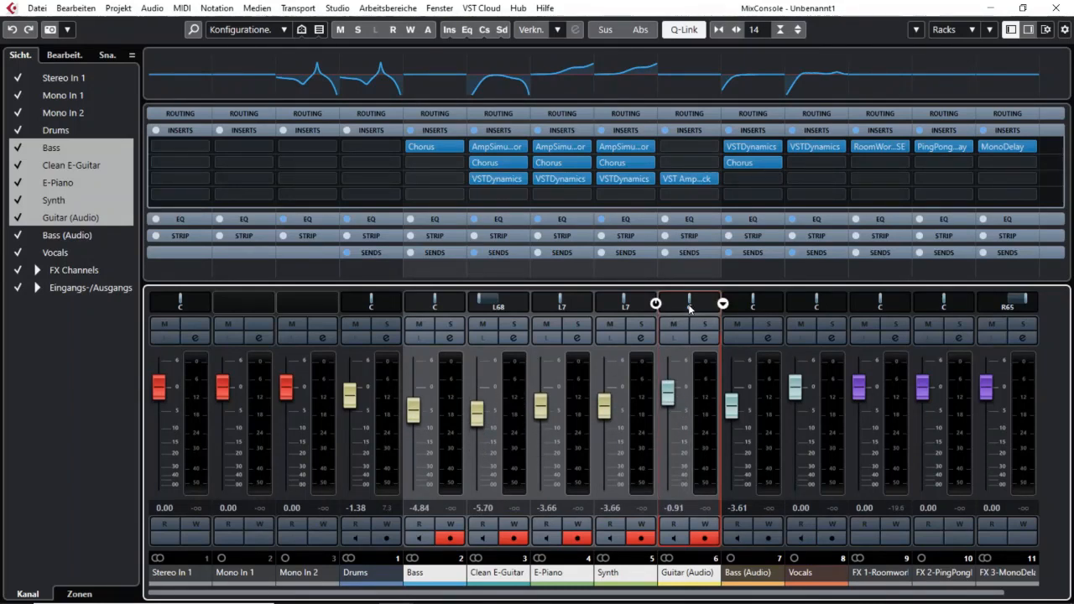
pyautogui.moveTo(695, 300)
pyautogui.mouseDown()
pyautogui.moveTo(709, 301)
pyautogui.moveTo(699, 300)
pyautogui.mouseUp()
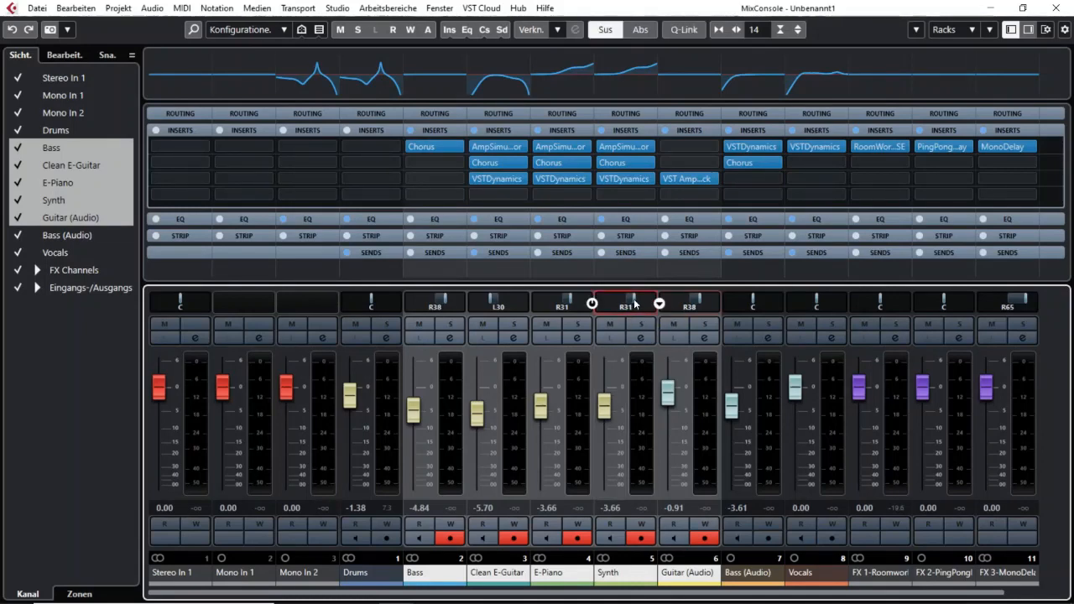
# Step: With linking suspended, pan only Synth to L29 and raise only the Clean E-Guitar fader to 0.53
pyautogui.moveTo(635, 303); pyautogui.dragTo(627, 303)
pyautogui.moveTo(478, 420); pyautogui.dragTo(477, 394)
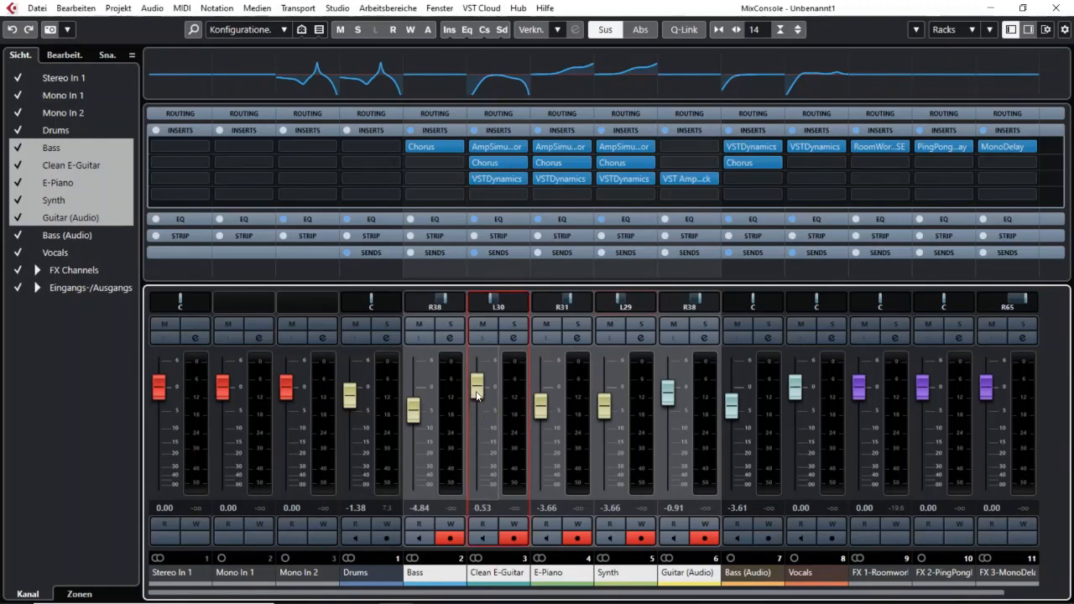
# Step: Bypass the VSTDynamics insert on Clean E-Guitar only, and lower the Synth fader to -4.76 on its own
pyautogui.click(479, 178)
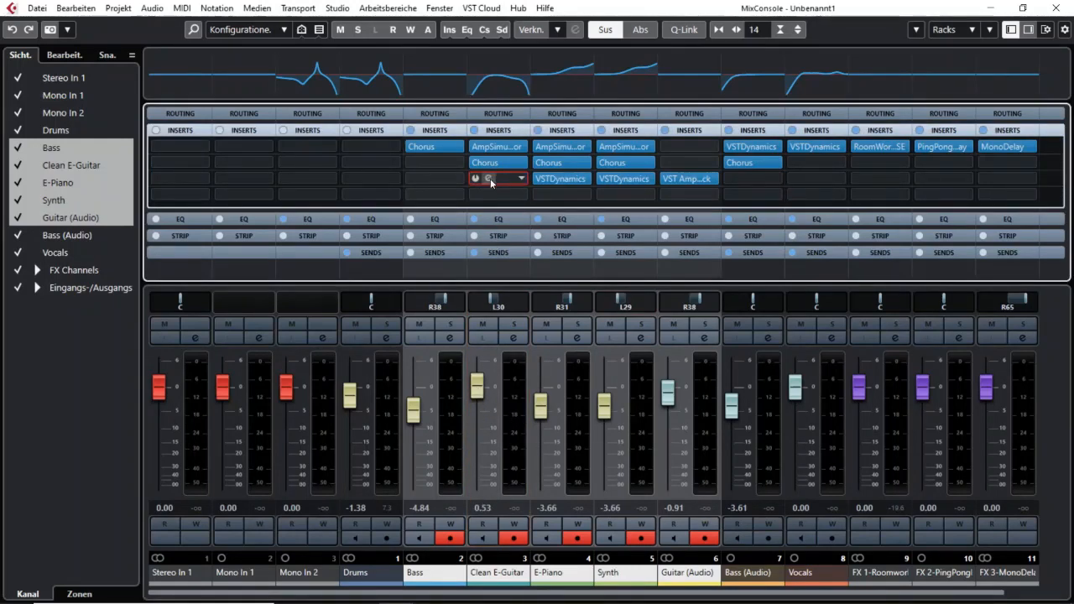
pyautogui.hotkey('alt', 'shift')
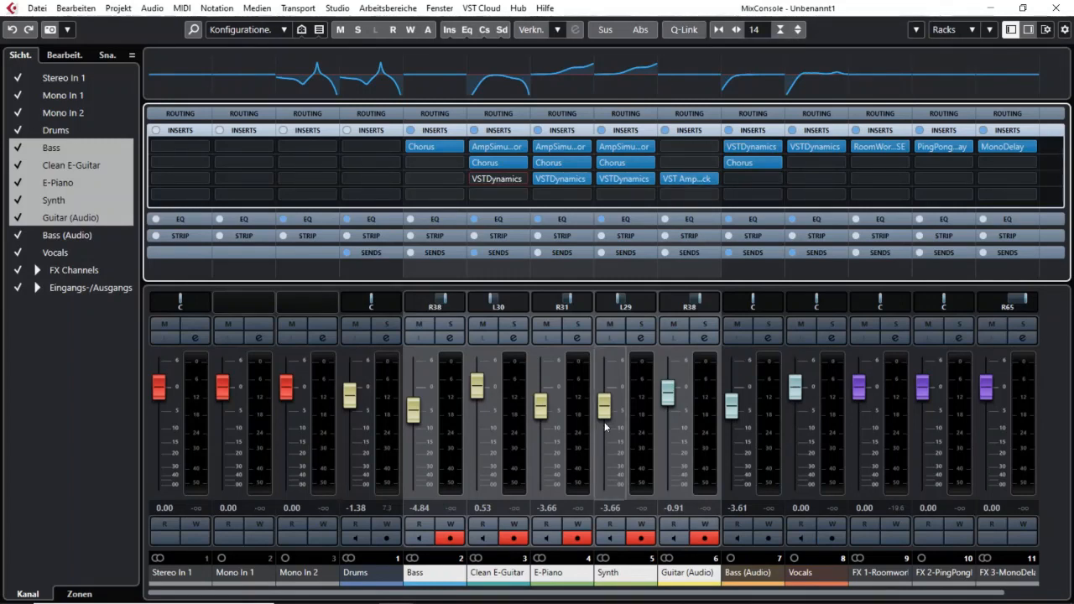
pyautogui.moveTo(607, 414); pyautogui.dragTo(607, 419)
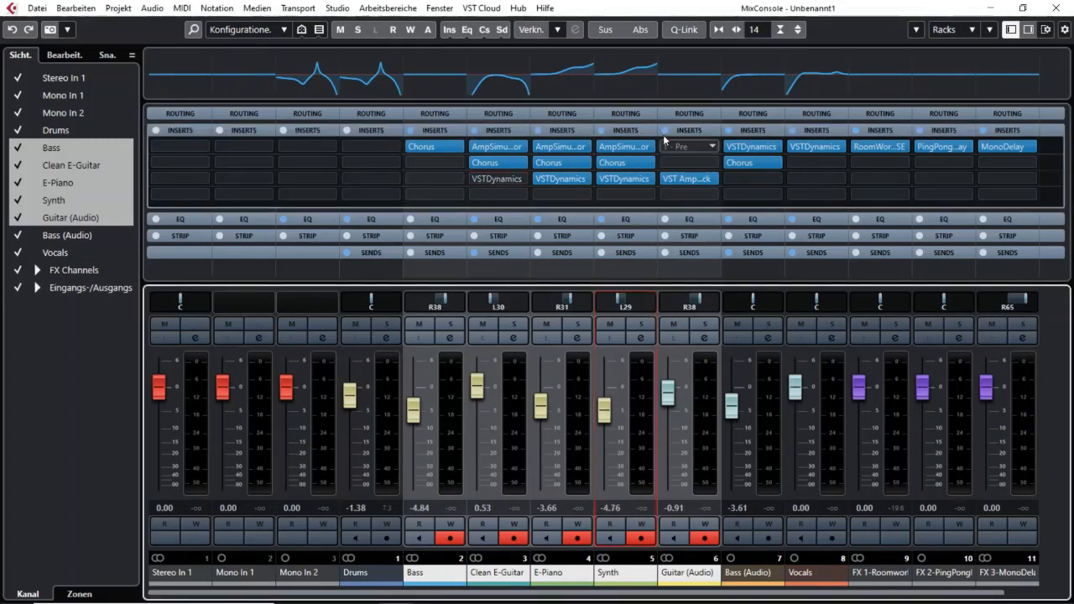
# Step: Lower the linked Bass through Guitar (Audio) faders together to -4.96 on E-Piano, and pan only Clean E-Guitar to L45
pyautogui.moveTo(541, 407); pyautogui.dragTo(540, 412)
pyautogui.click(684, 29)
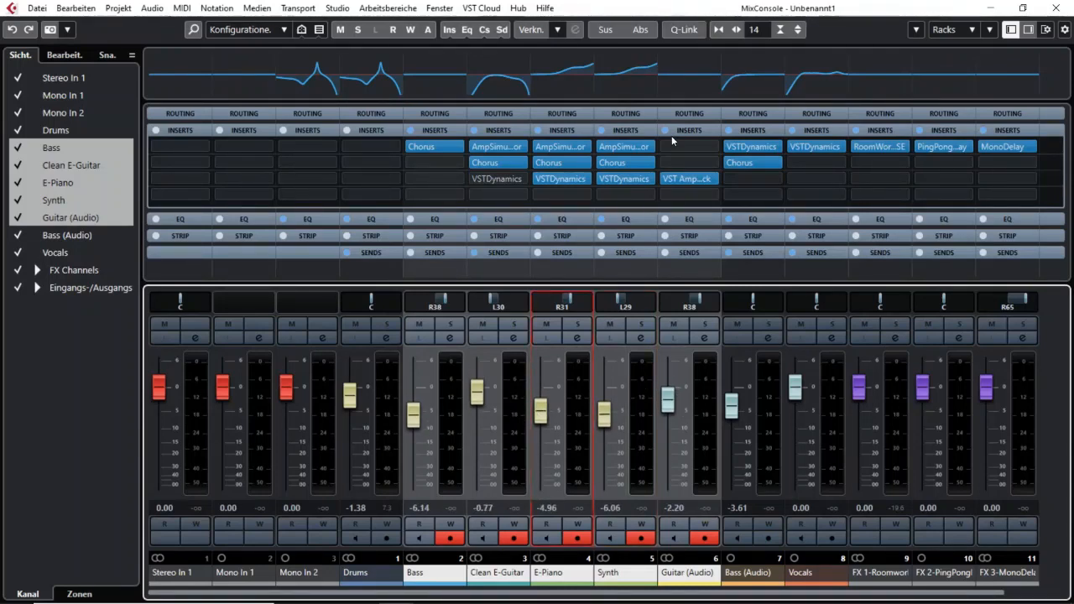
pyautogui.click(683, 29)
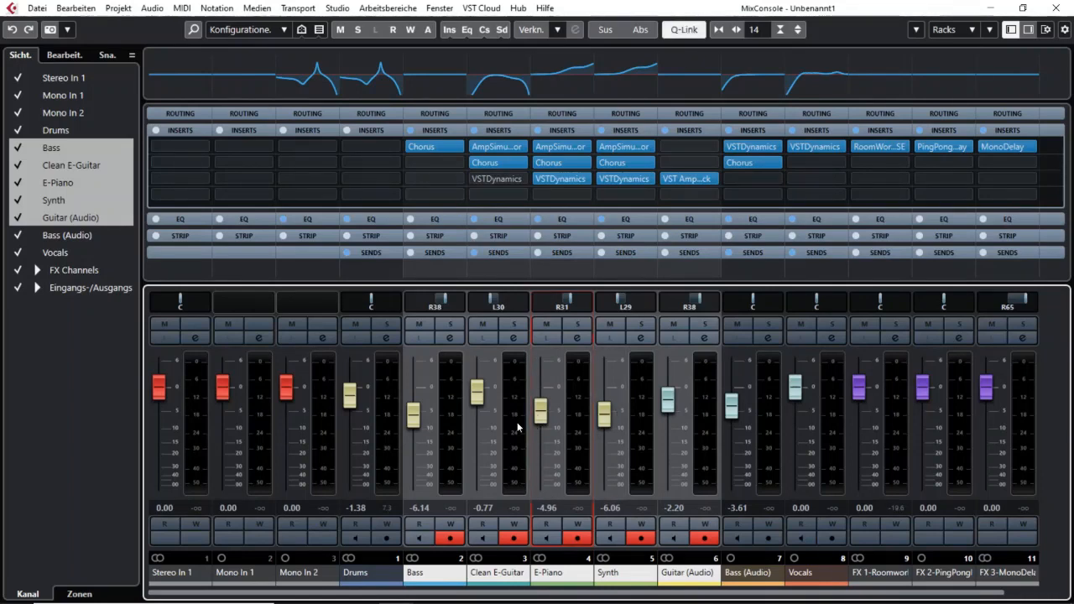
pyautogui.hotkey('alt', 'shift')
pyautogui.moveTo(496, 304); pyautogui.dragTo(507, 307)
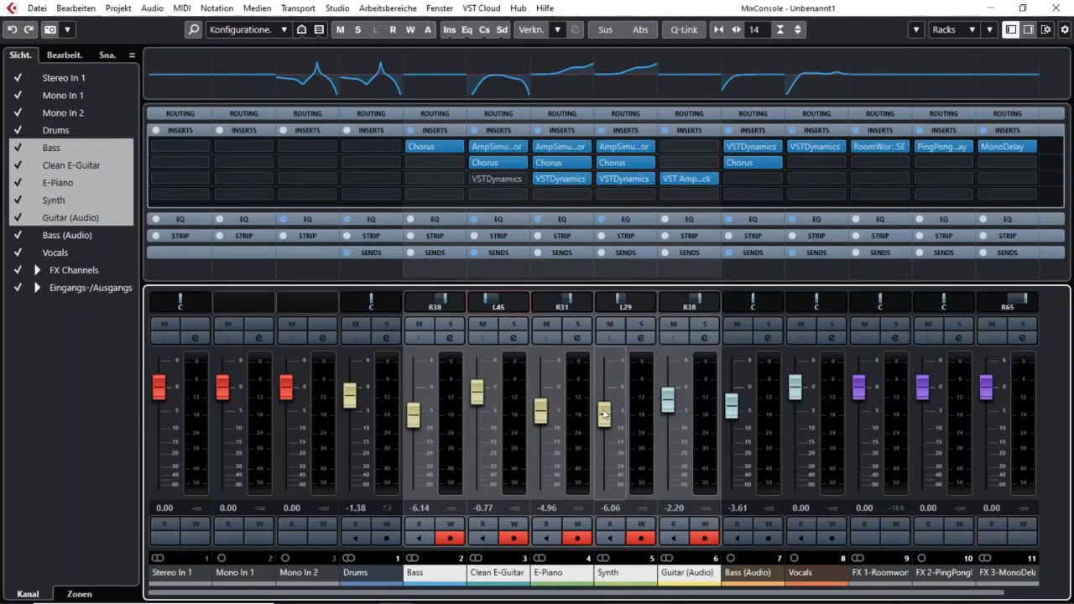
# Step: Select only the Bass (Audio) channel, raise its fader to 5.04 and pull it down to -16.1
pyautogui.click(637, 440)
pyautogui.click(741, 386)
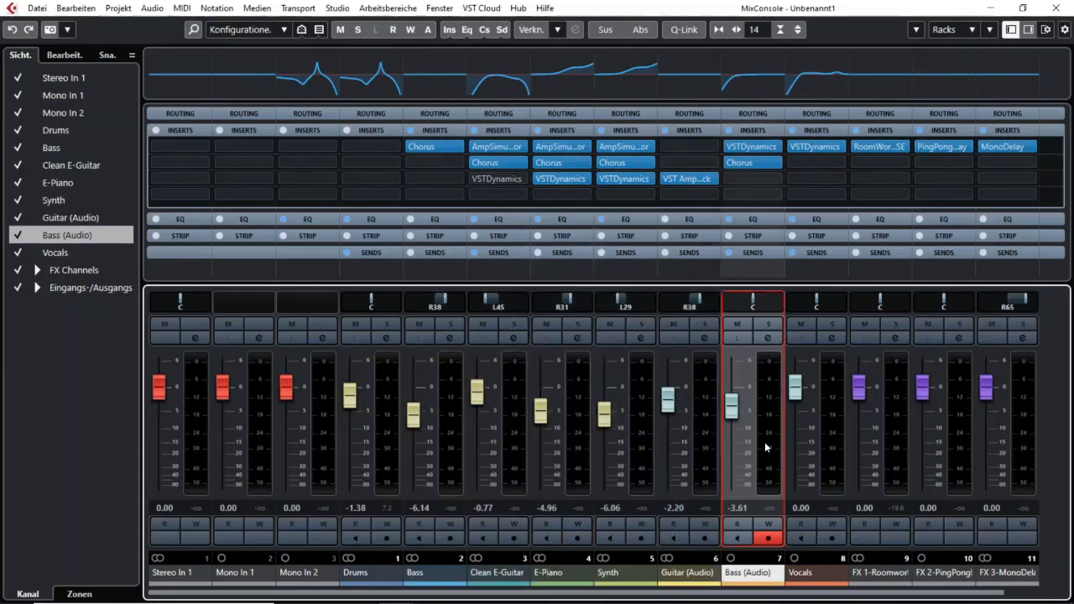
pyautogui.moveTo(740, 408); pyautogui.dragTo(737, 379)
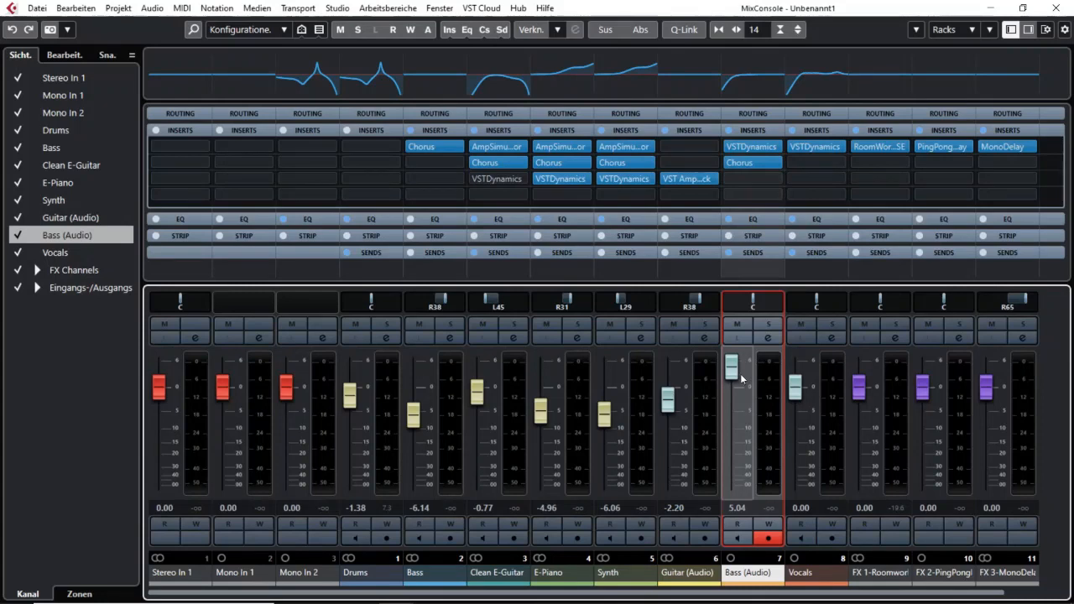
pyautogui.moveTo(738, 385); pyautogui.dragTo(745, 515)
# Step: Move the Bass (Audio) fader in fine increments up to -10.2 and back down to -11.1
pyautogui.press('shift')
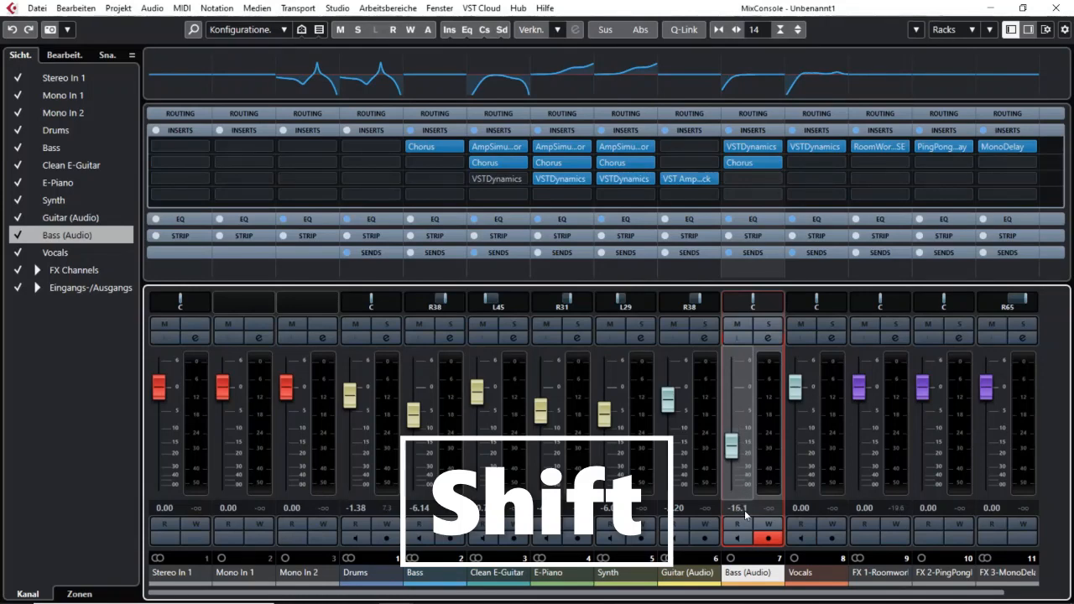
pyautogui.moveTo(742, 467); pyautogui.dragTo(726, 265)
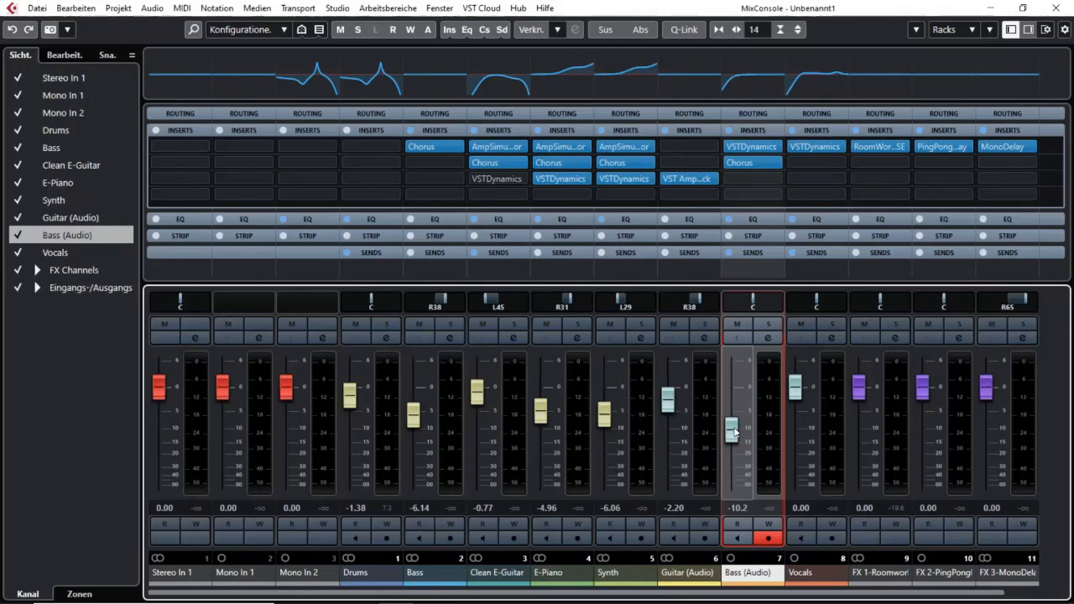
pyautogui.moveTo(734, 432); pyautogui.dragTo(742, 460)
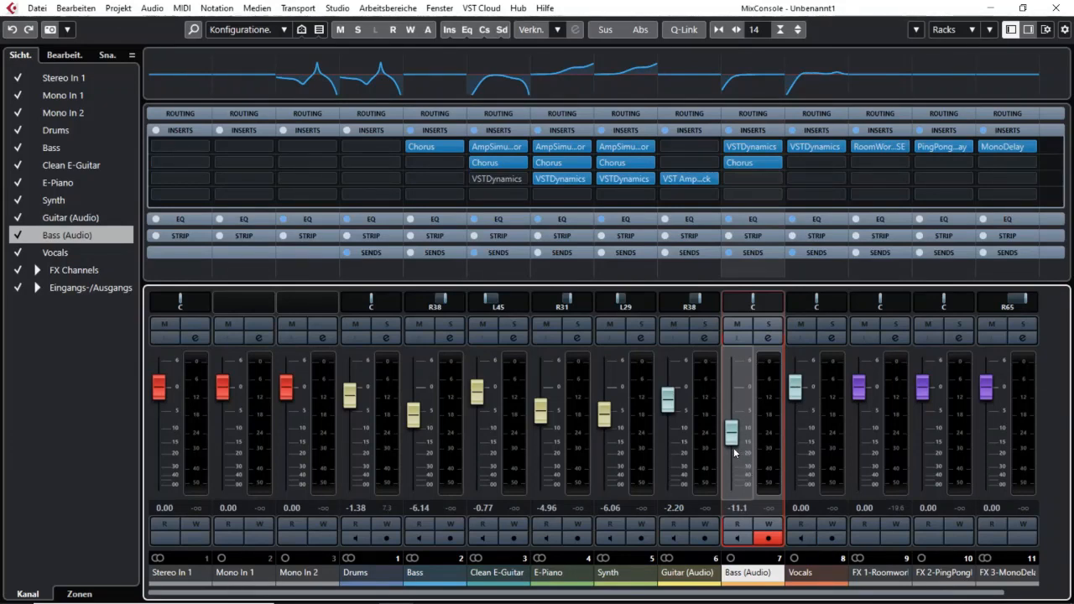
# Step: Reset the Bass (Audio), Synth and E-Piano faders to 0.00 and centre the pans of Synth and Guitar (Audio)
pyautogui.keyDown('ctrl'); pyautogui.click(741, 438); pyautogui.keyUp('ctrl')
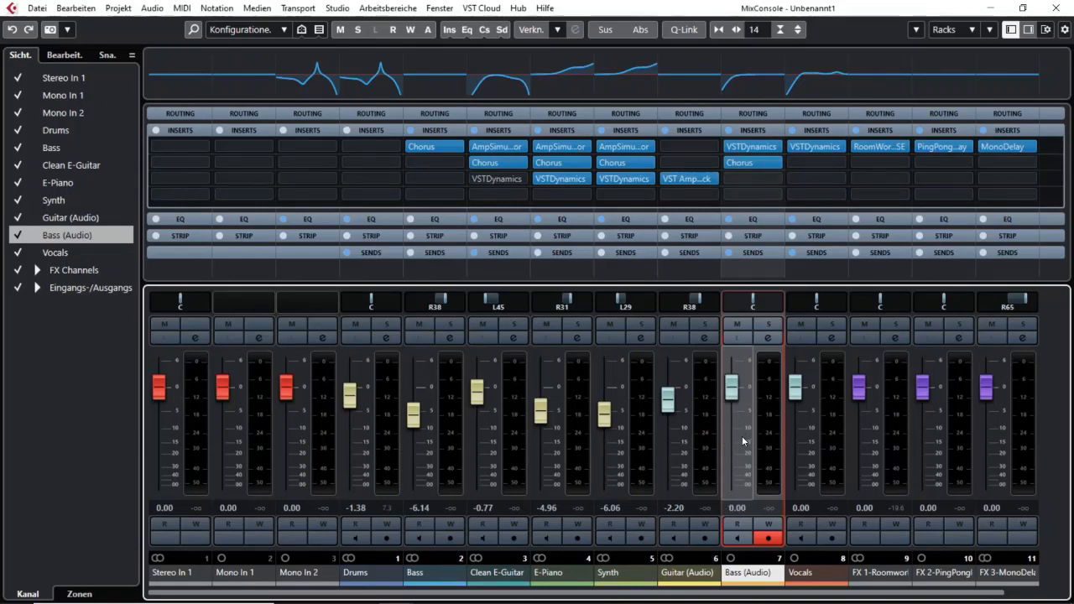
pyautogui.keyDown('ctrl'); pyautogui.click(625, 301); pyautogui.keyUp('ctrl')
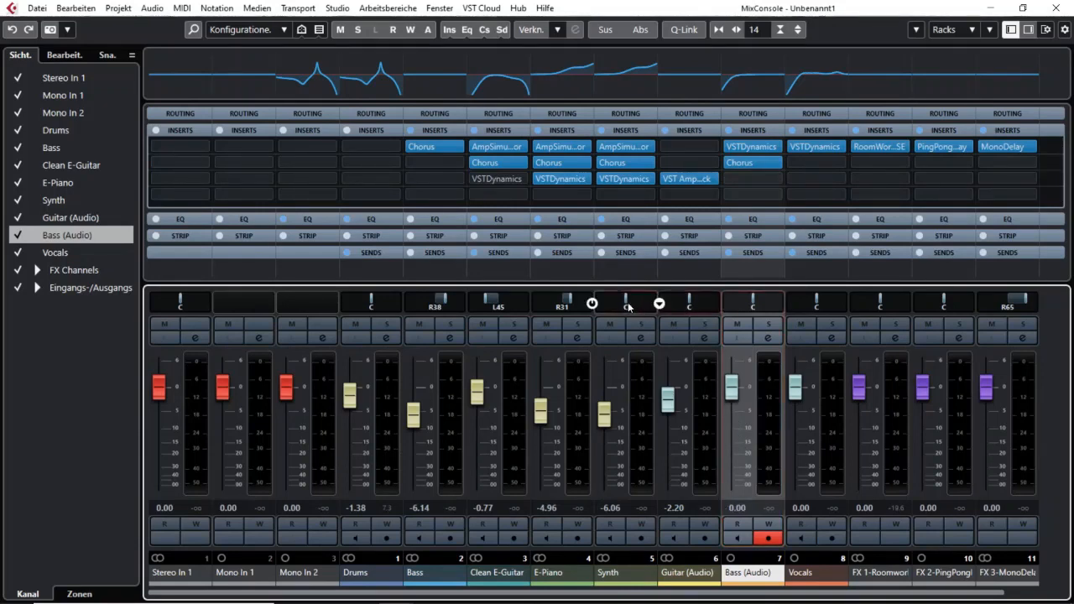
pyautogui.keyDown('ctrl'); pyautogui.click(610, 400); pyautogui.keyUp('ctrl')
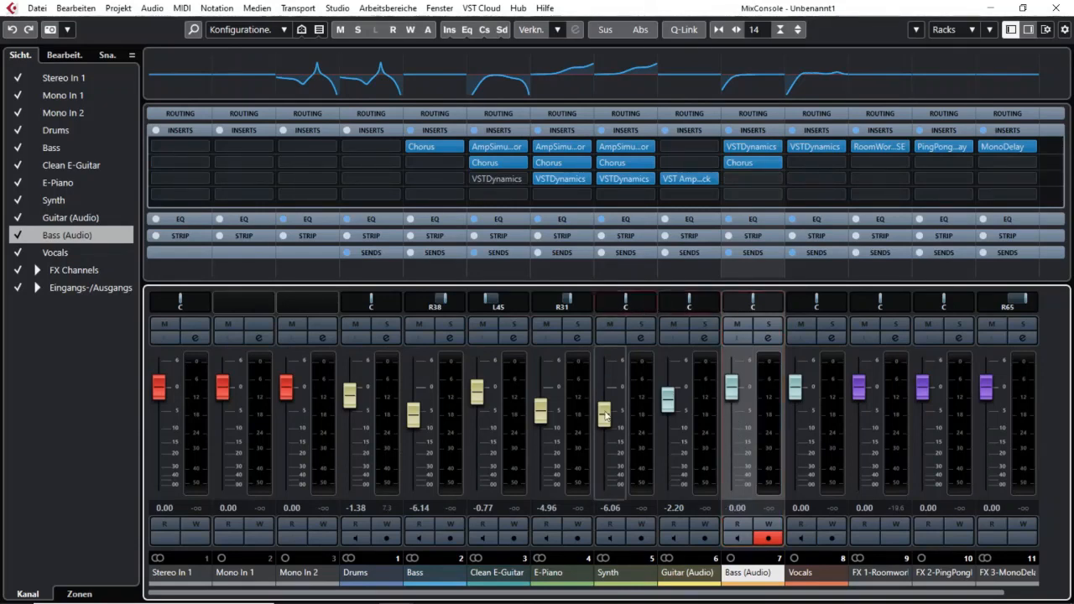
pyautogui.keyDown('ctrl'); pyautogui.click(542, 412); pyautogui.keyUp('ctrl')
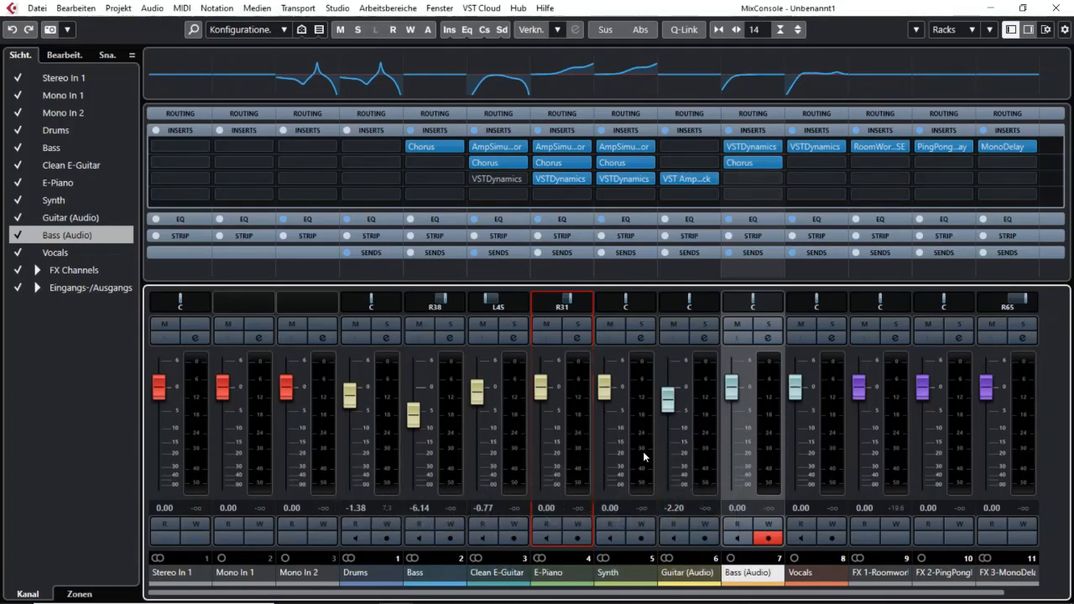
# Step: Temporarily link Bass, Synth and Bass (Audio), panning them together to L26 on Bass and raising their faders to -4.02 on Bass
pyautogui.click(643, 455)
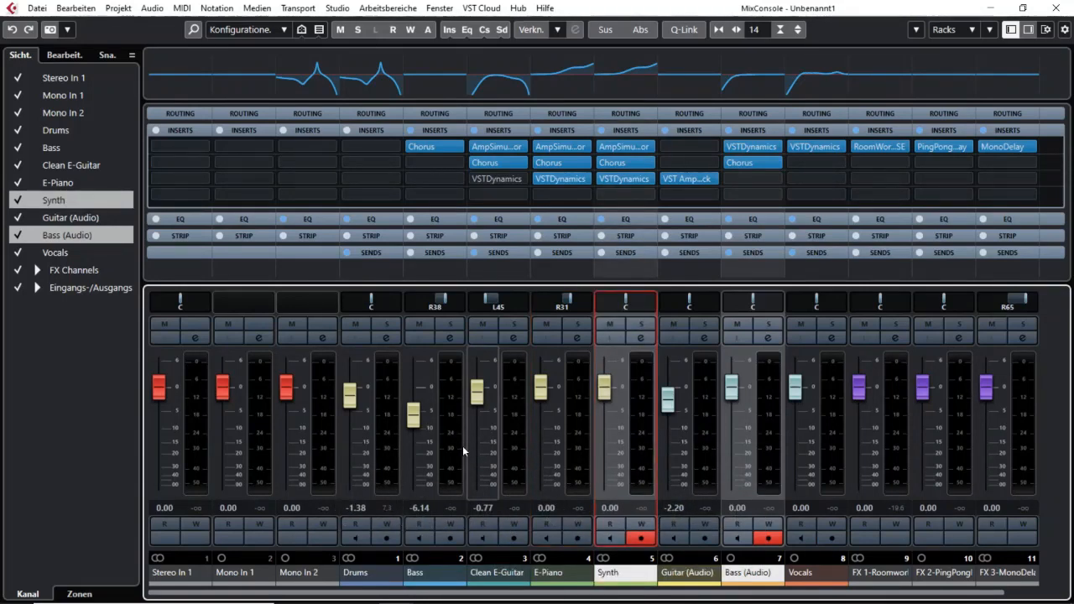
pyautogui.click(448, 452)
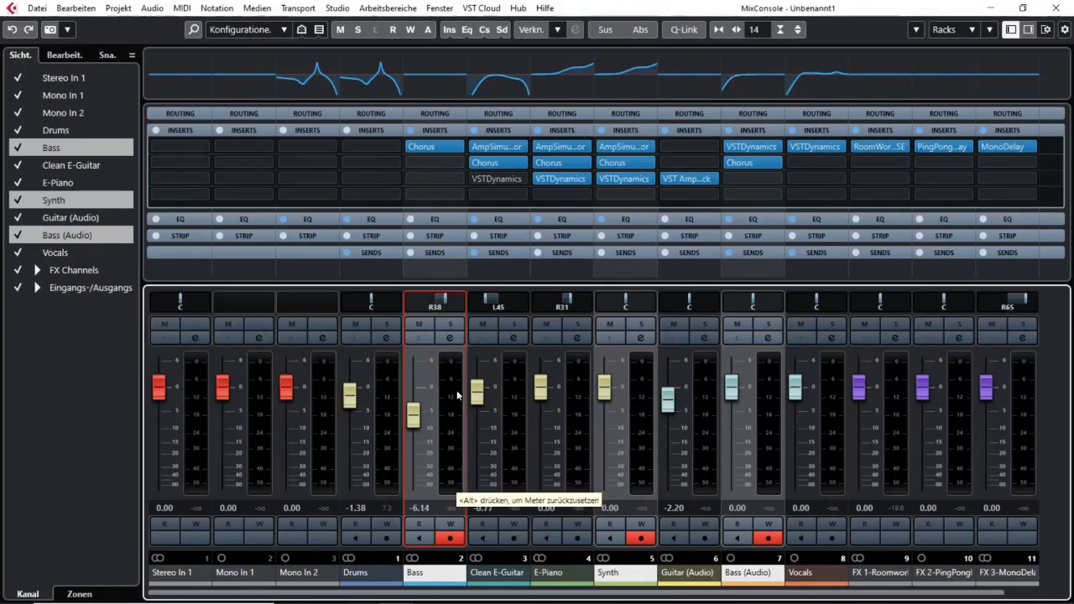
pyautogui.hotkey('alt', 'shift')
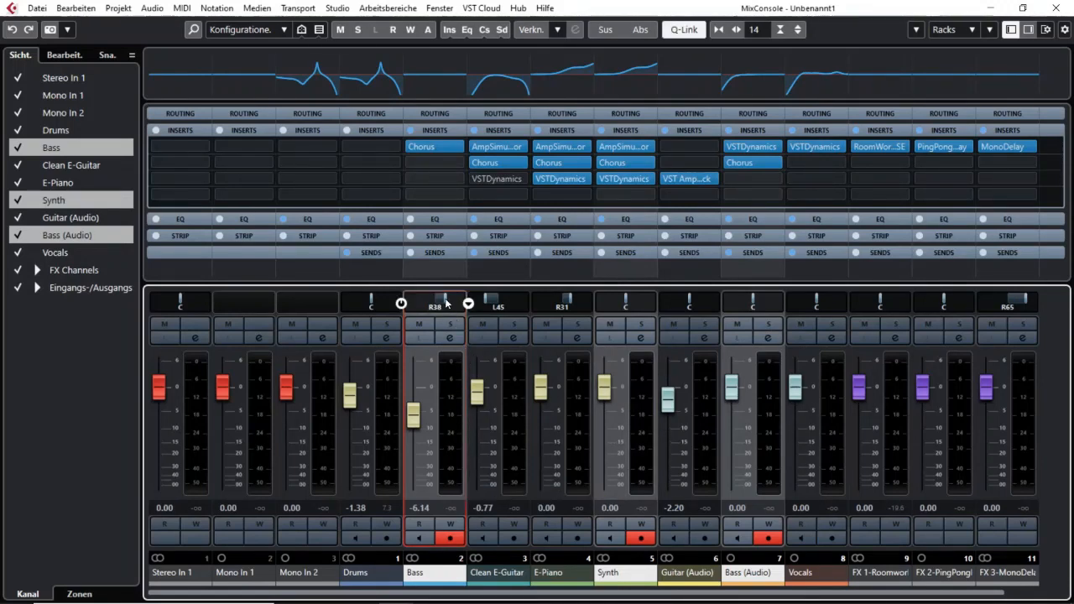
pyautogui.moveTo(446, 302)
pyautogui.mouseDown()
pyautogui.moveTo(457, 302)
pyautogui.moveTo(433, 302)
pyautogui.mouseUp()
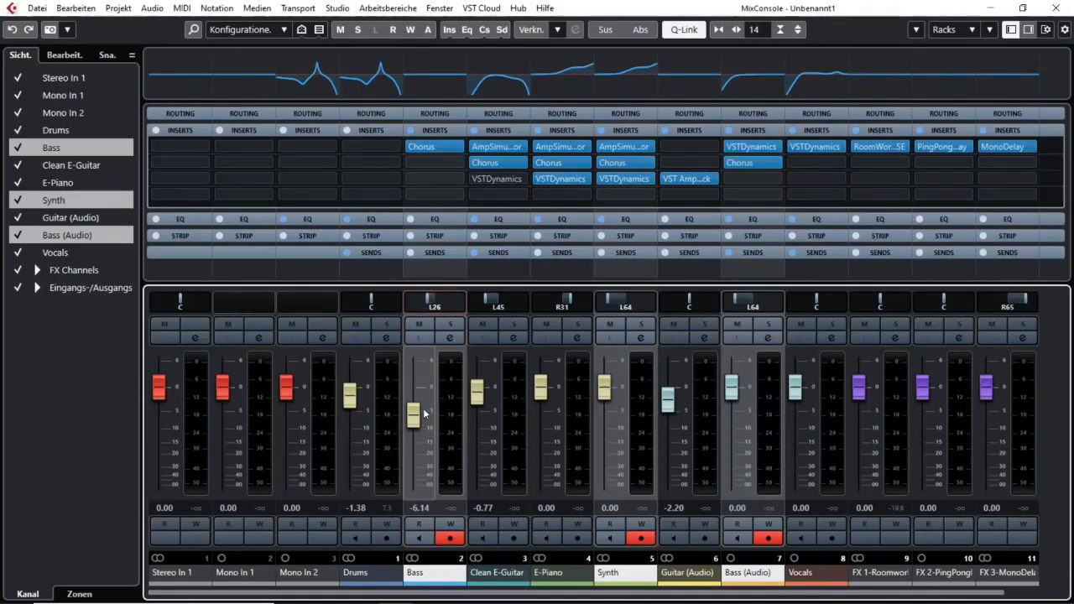
pyautogui.moveTo(413, 414)
pyautogui.mouseDown()
pyautogui.moveTo(415, 428)
pyautogui.moveTo(419, 412)
pyautogui.mouseUp()
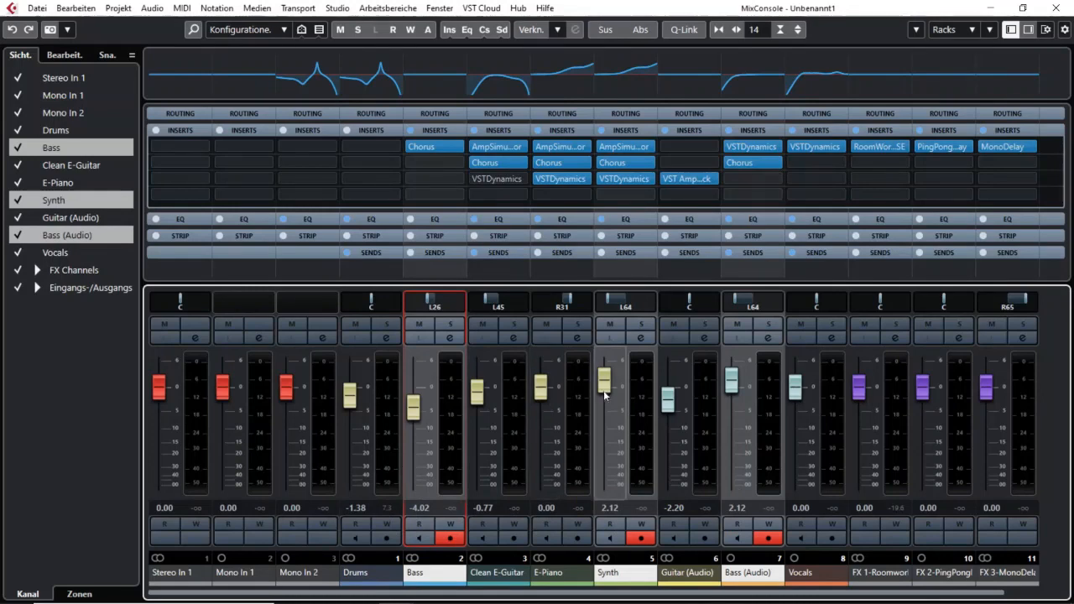
# Step: Lower only the Synth fader to -5.36, and pan the three selected channels together with temporary linking to L52 on Synth
pyautogui.moveTo(604, 395); pyautogui.dragTo(604, 427)
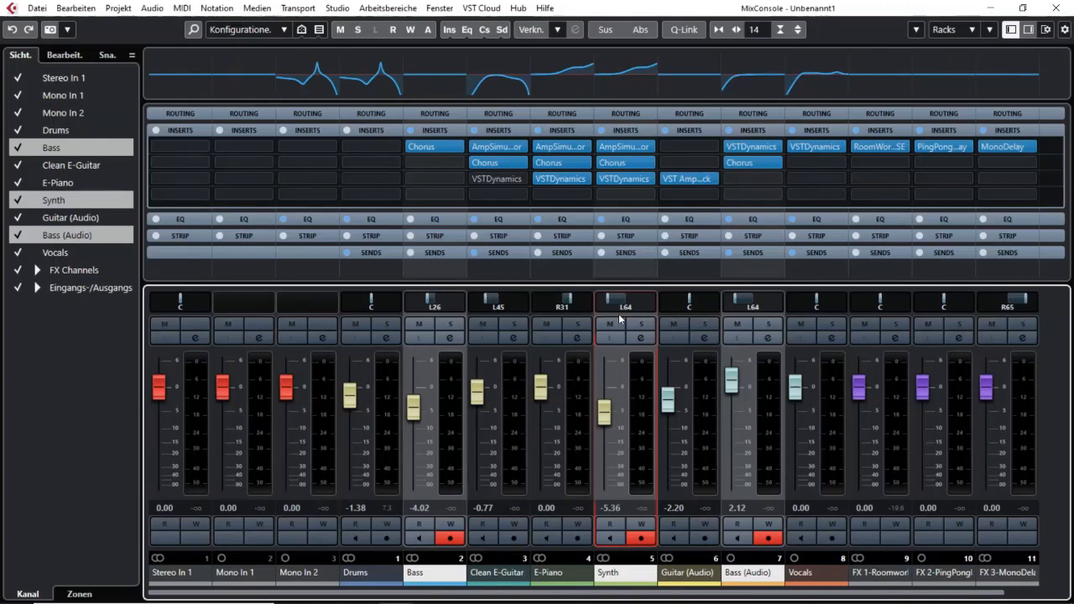
pyautogui.hotkey('alt', 'shift')
pyautogui.moveTo(611, 300); pyautogui.dragTo(610, 300)
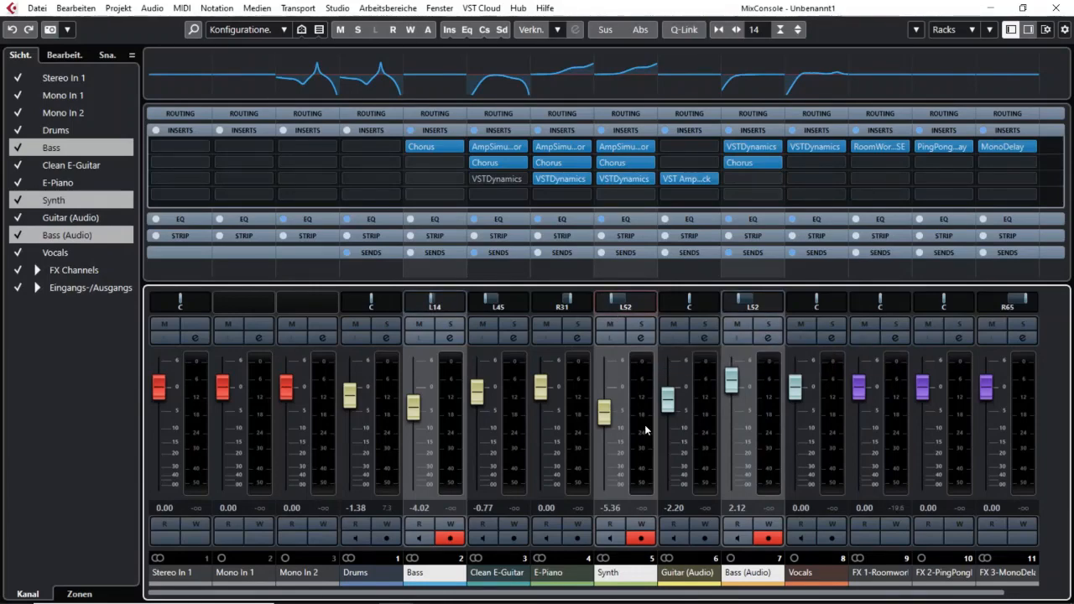